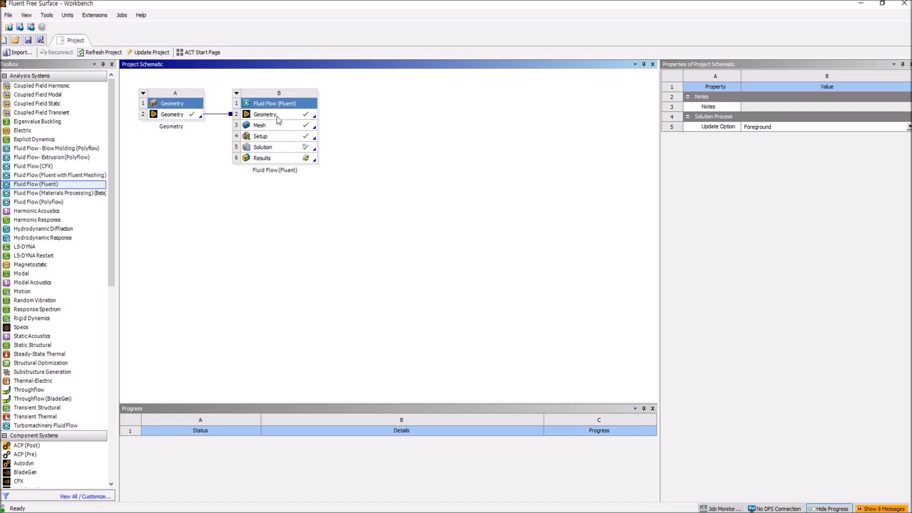
Switch to SpaceClaim and examine the inlet, outlet and fluid named selections on the channel geometry, then return to the Workbench project
click(171, 115)
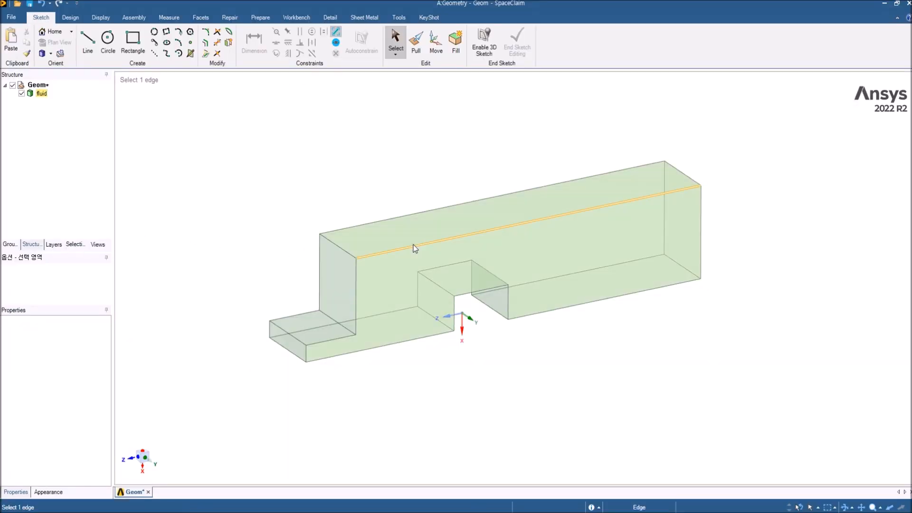
click(10, 245)
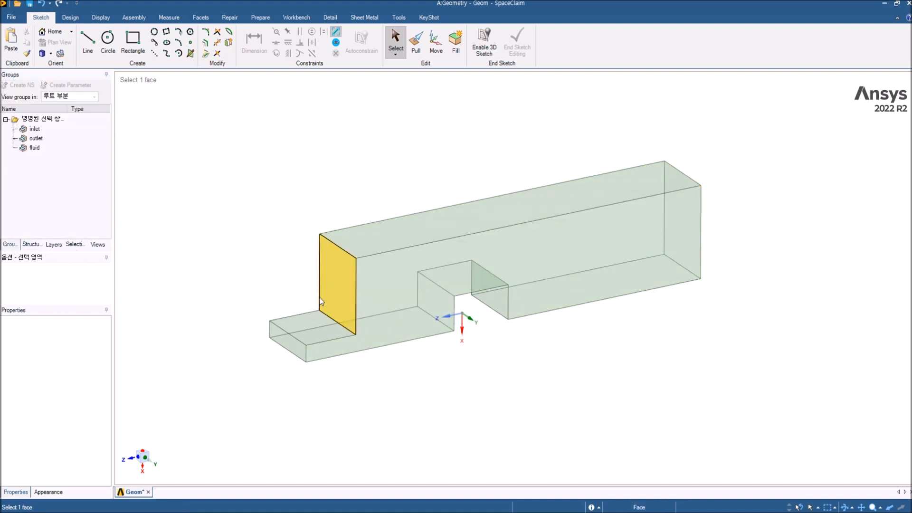
click(39, 131)
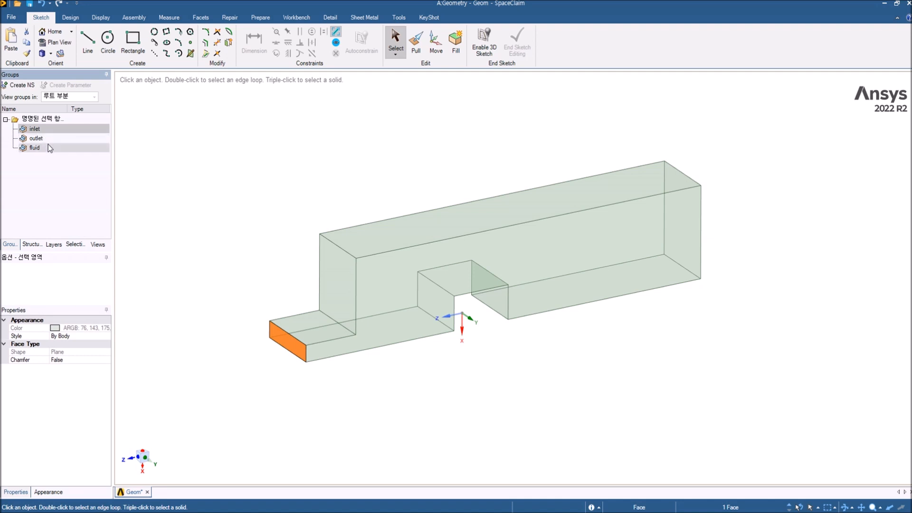
click(37, 138)
click(35, 148)
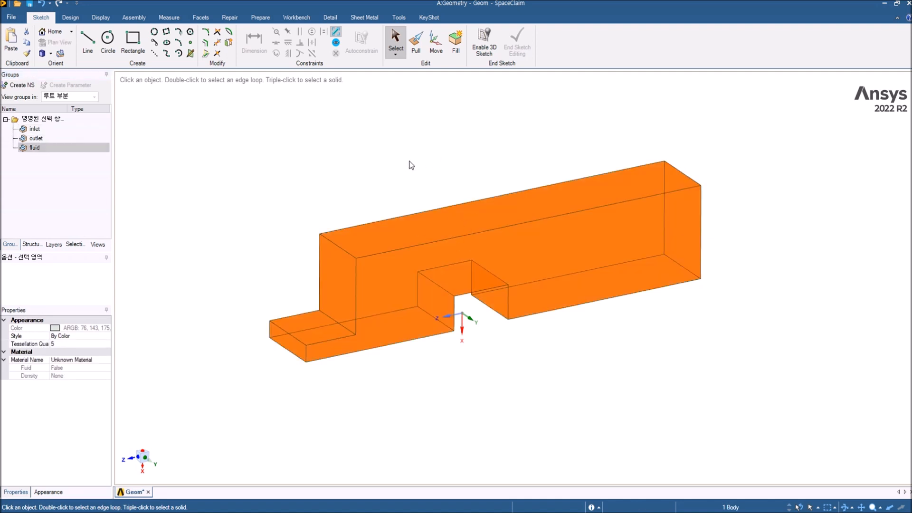
click(313, 178)
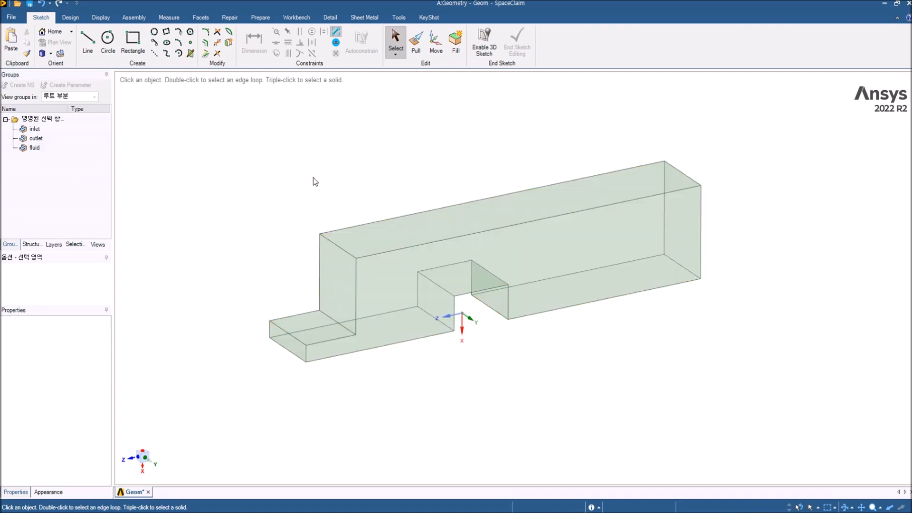
click(909, 4)
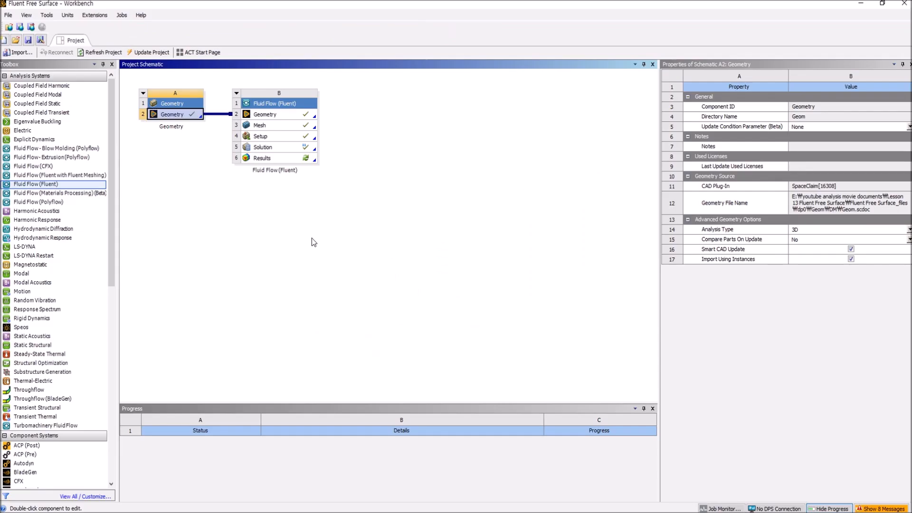
click(312, 238)
Switch to the system's mesh in Ansys Meshing and examine its inlet and fluid named selections
click(280, 124)
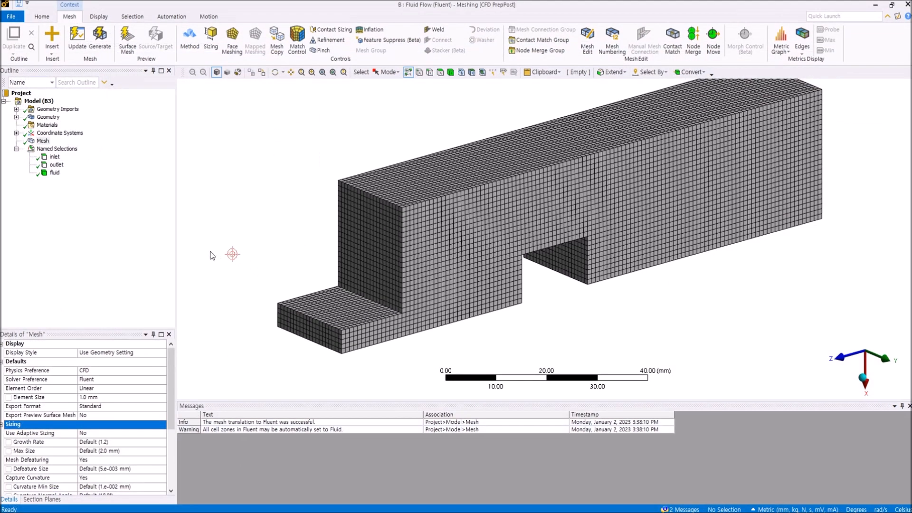
click(50, 149)
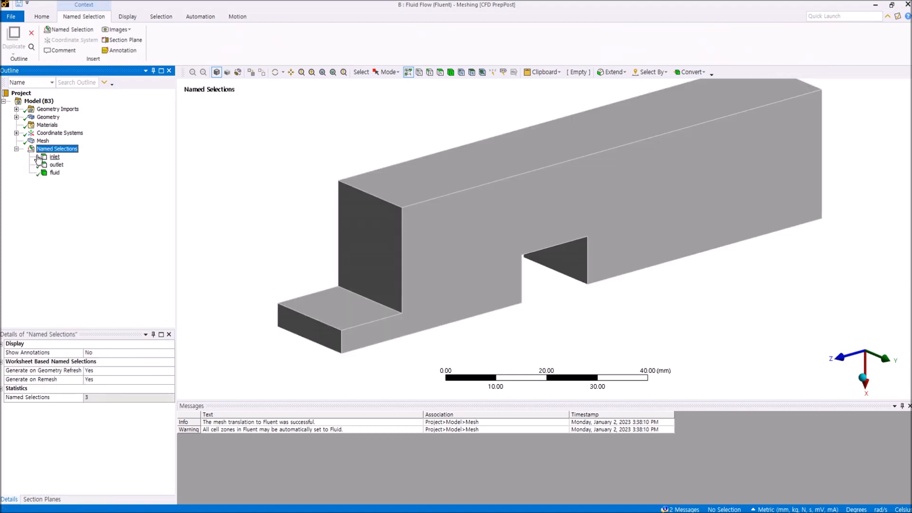
click(54, 156)
click(55, 173)
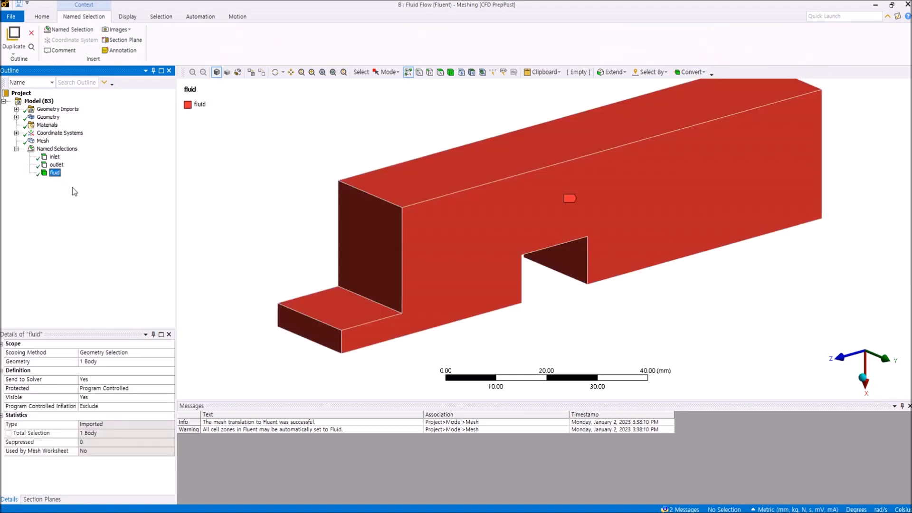
Examine the generated mesh and its sizing settings, and return to the Workbench project schematic
click(43, 142)
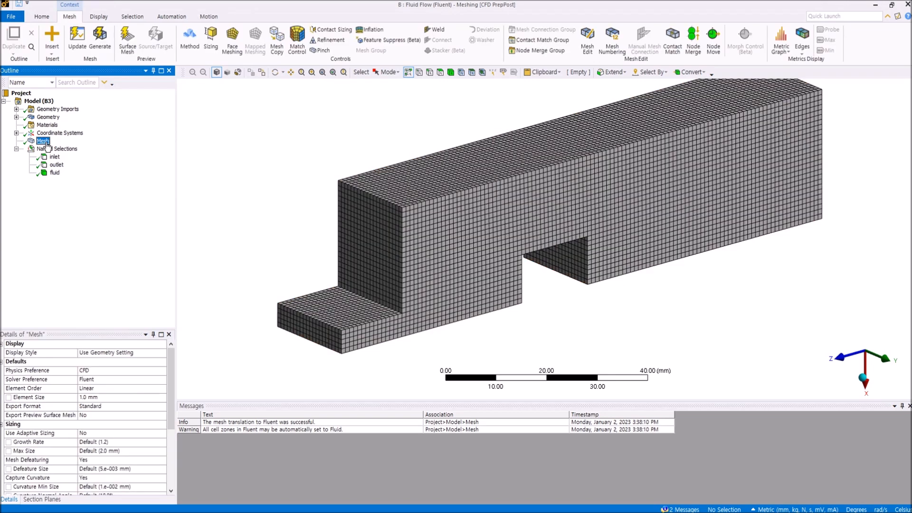
mouse_move(169, 381)
mouse_down()
mouse_move(173, 428)
mouse_move(178, 382)
mouse_up()
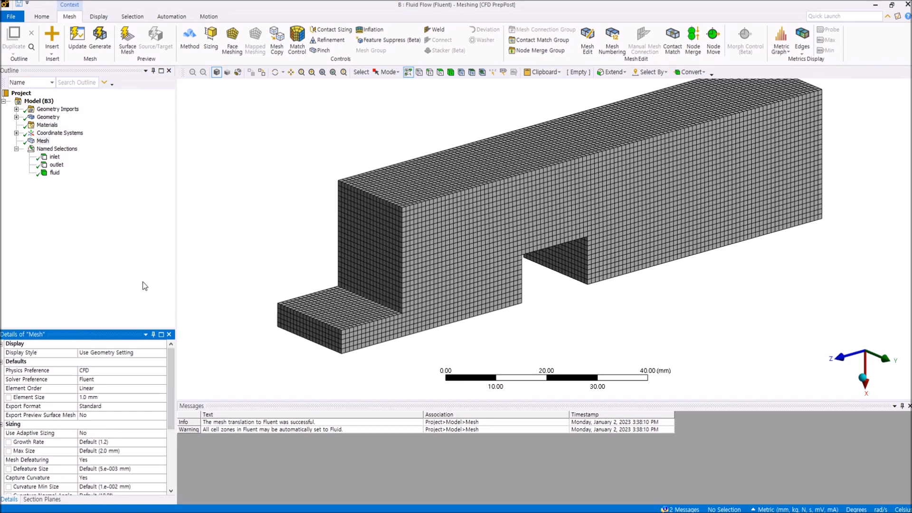
click(45, 142)
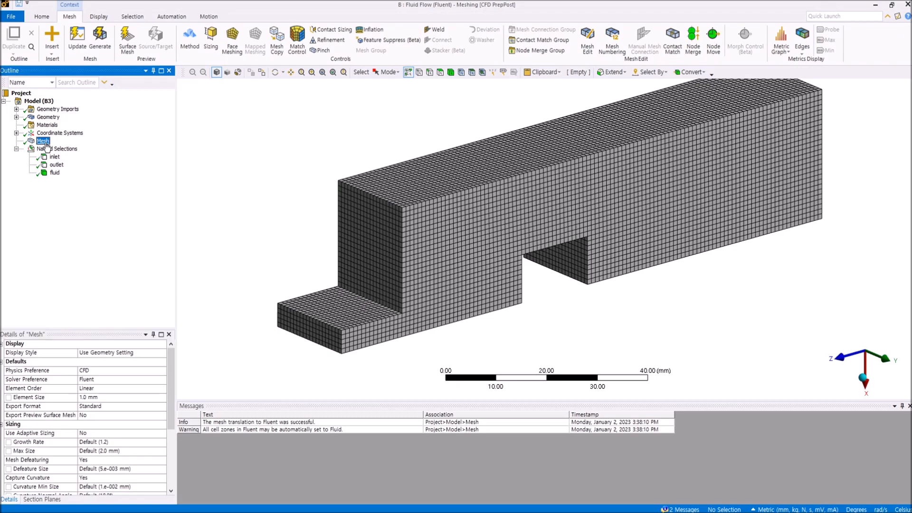
right_click(47, 146)
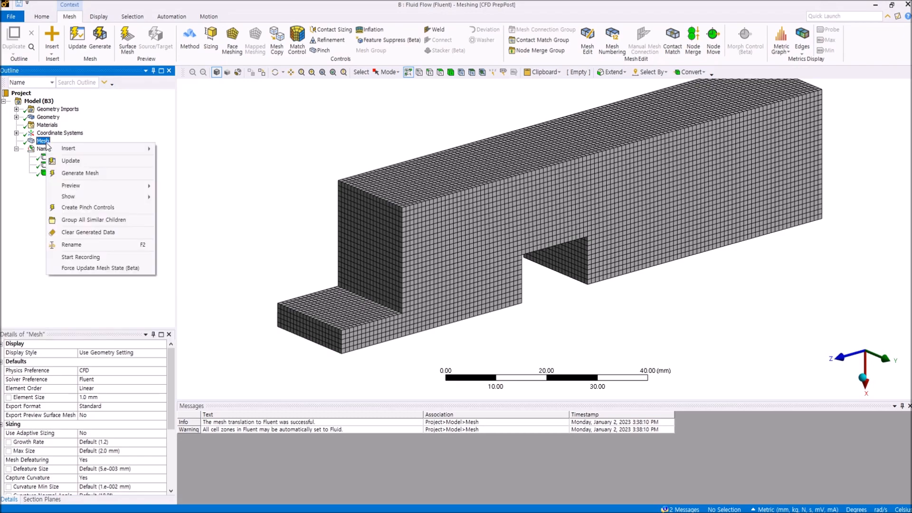
click(27, 271)
mouse_move(637, 269)
mouse_down()
mouse_move(533, 240)
mouse_move(516, 213)
mouse_move(534, 249)
mouse_move(632, 278)
mouse_up()
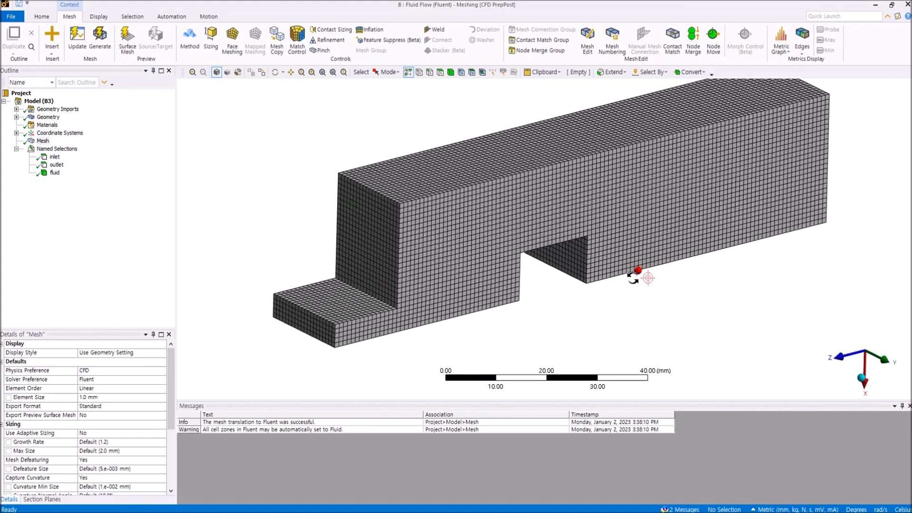
scroll(628, 306, up, 2)
scroll(628, 312, down, 4)
ctrl+middle_drag(629, 313, 665, 275)
click(148, 285)
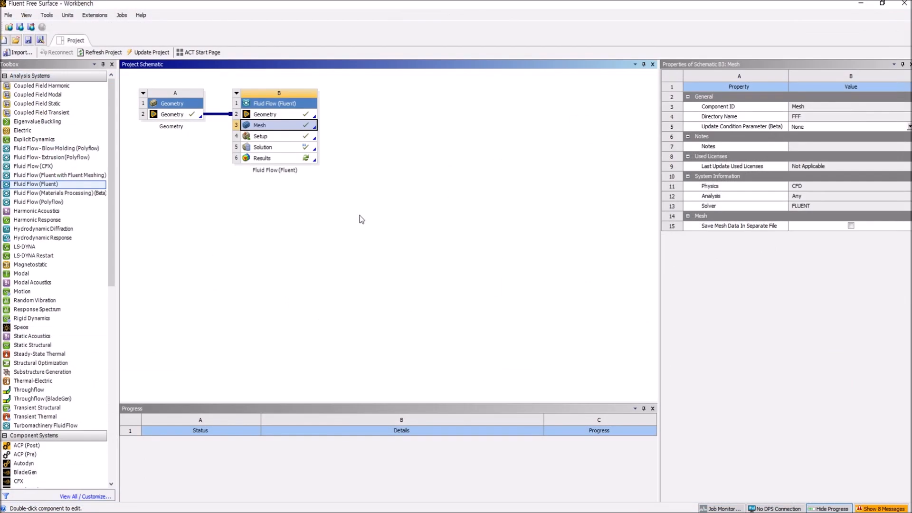
click(337, 221)
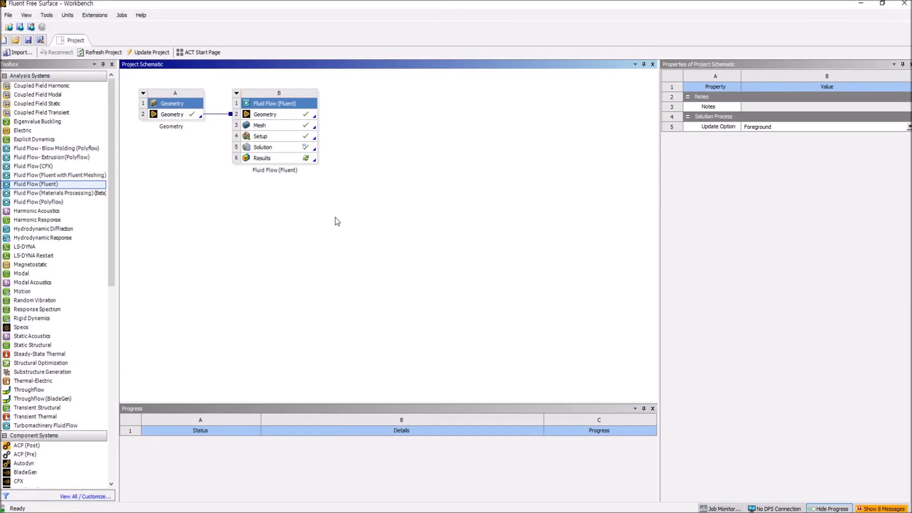
Switch to the Fluent session of the fluid flow system's setup and examine the general solver, time and gravity settings
click(283, 140)
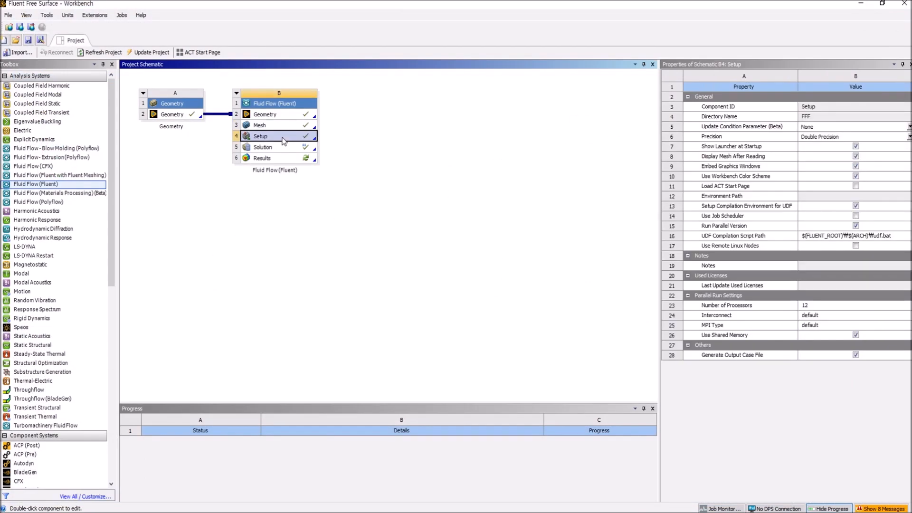
click(309, 250)
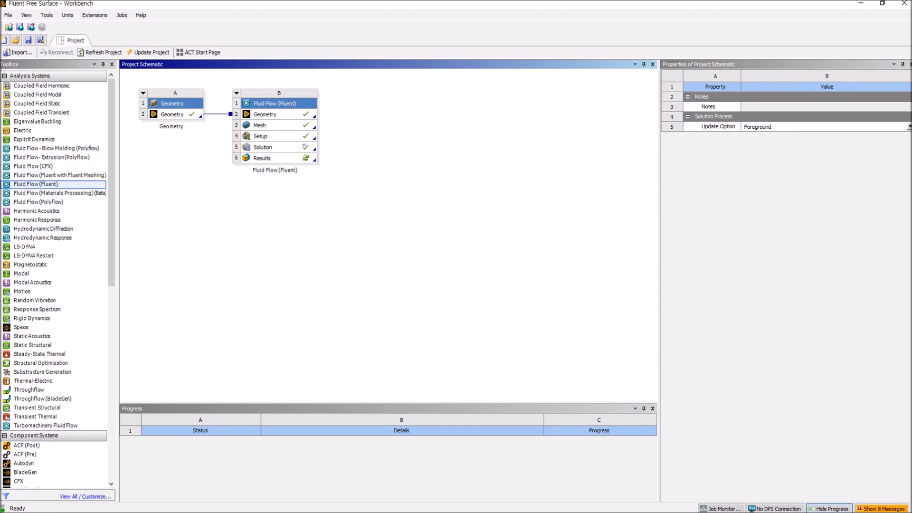
click(291, 137)
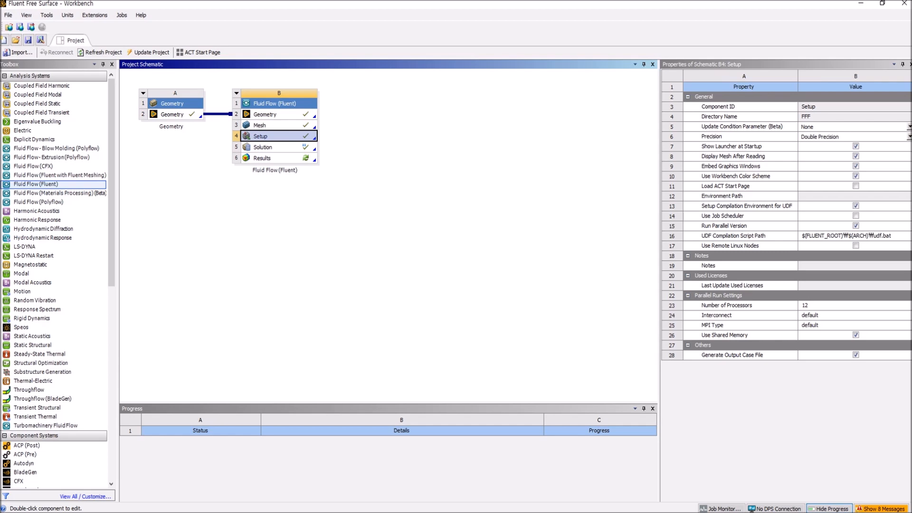
mouse_move(243, 512)
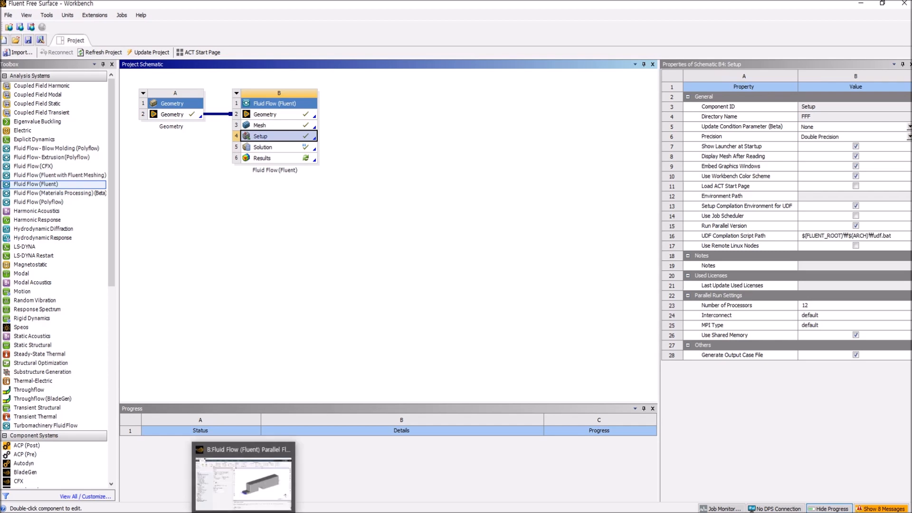
click(245, 480)
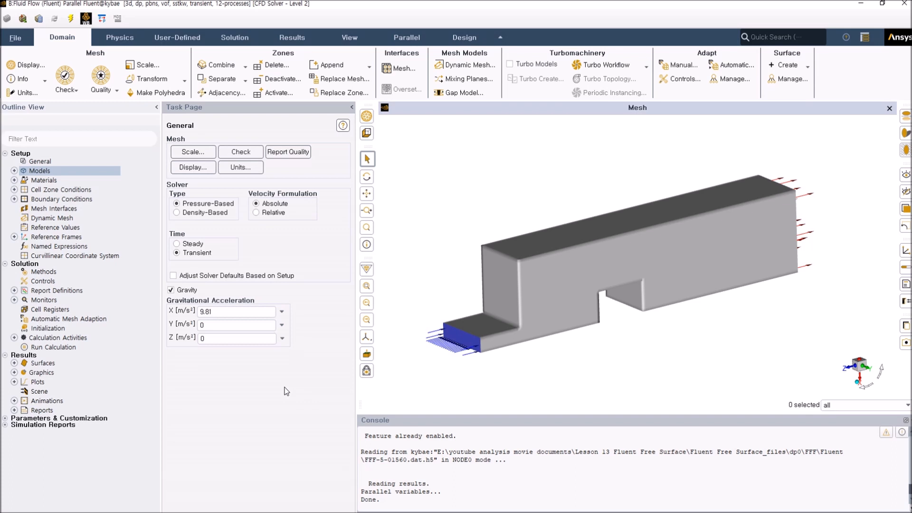
mouse_move(458, 291)
middle_down()
mouse_move(446, 238)
mouse_move(450, 286)
middle_up()
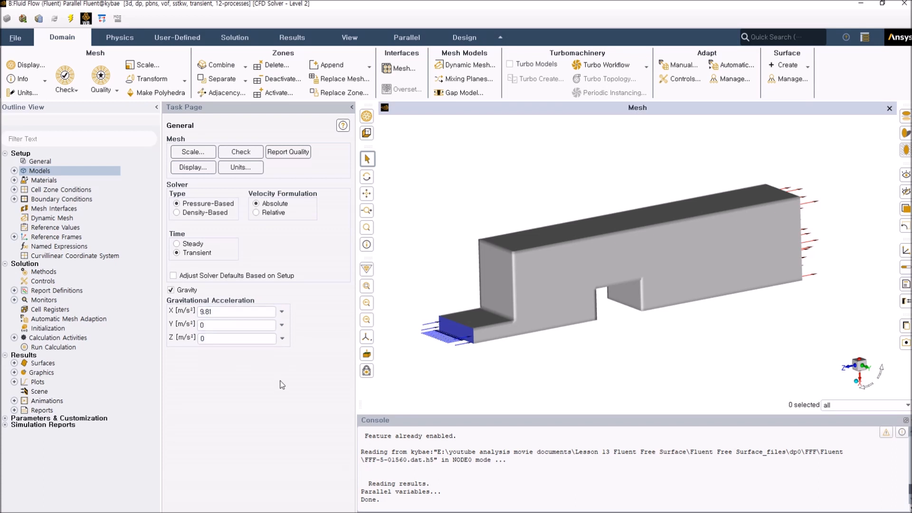
Open the properties of the air fluid material
click(15, 180)
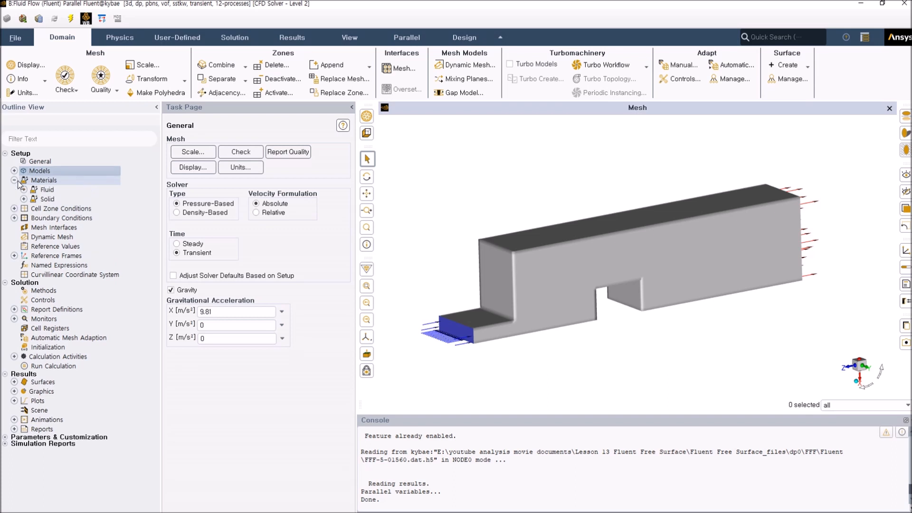
click(24, 189)
click(54, 199)
double_click(54, 199)
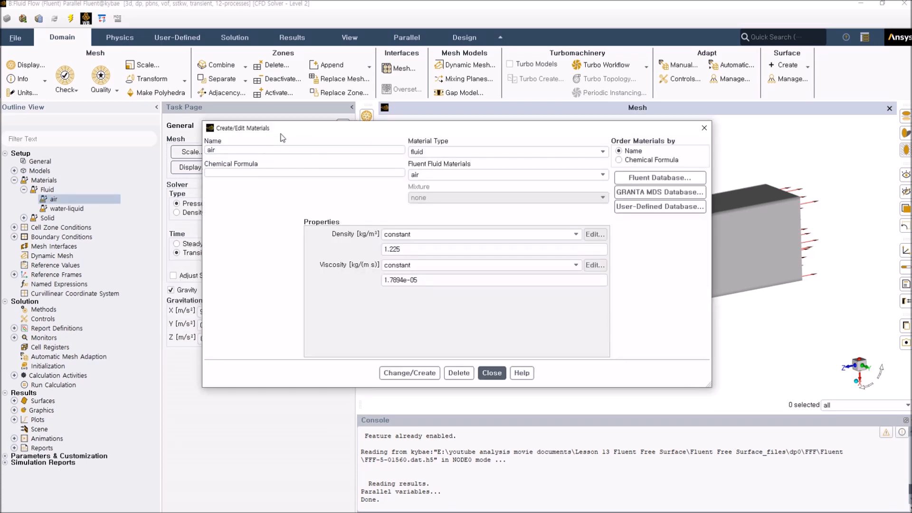
Copy water-liquid (h2o<l>) from the Fluent database's fluid materials into the case and close the material windows
click(667, 179)
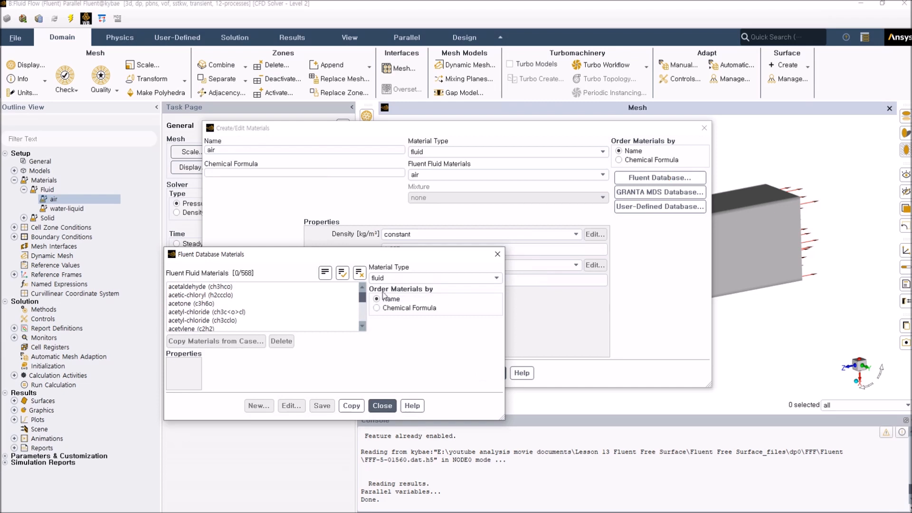
click(401, 278)
click(409, 288)
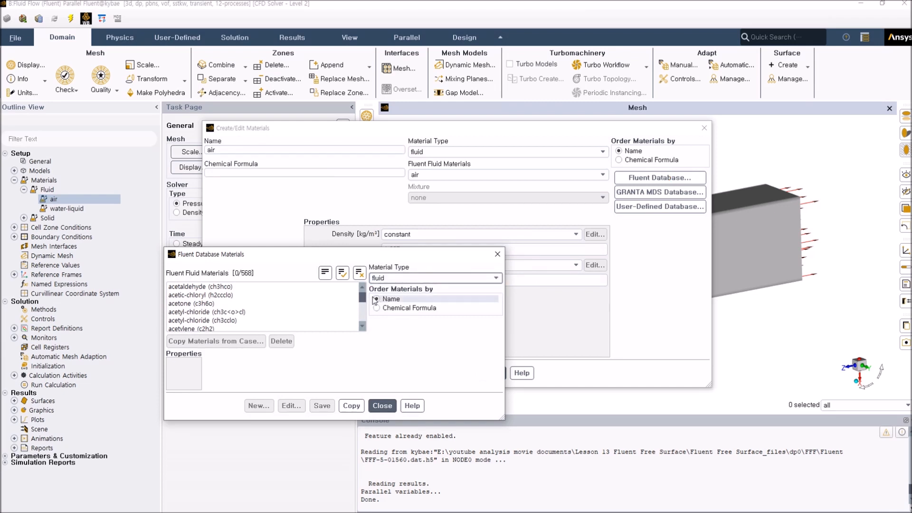
drag(362, 296, 362, 325)
click(209, 303)
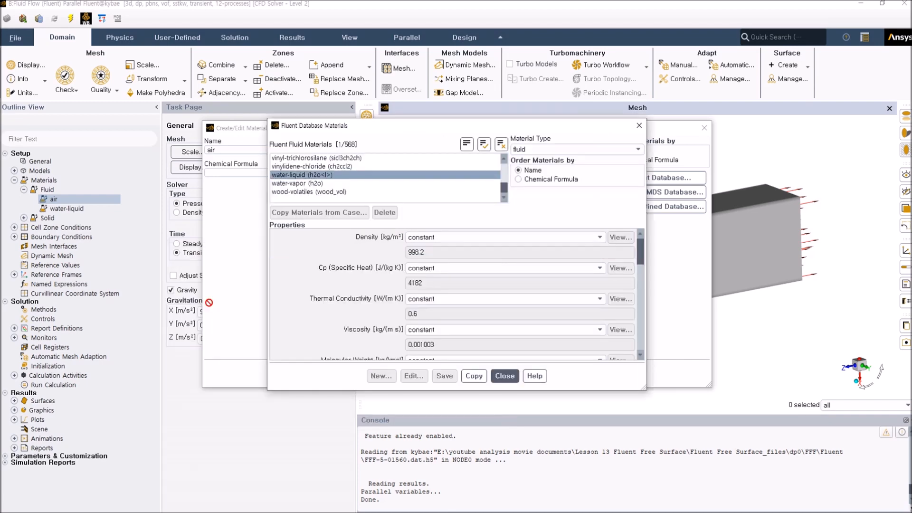
click(475, 376)
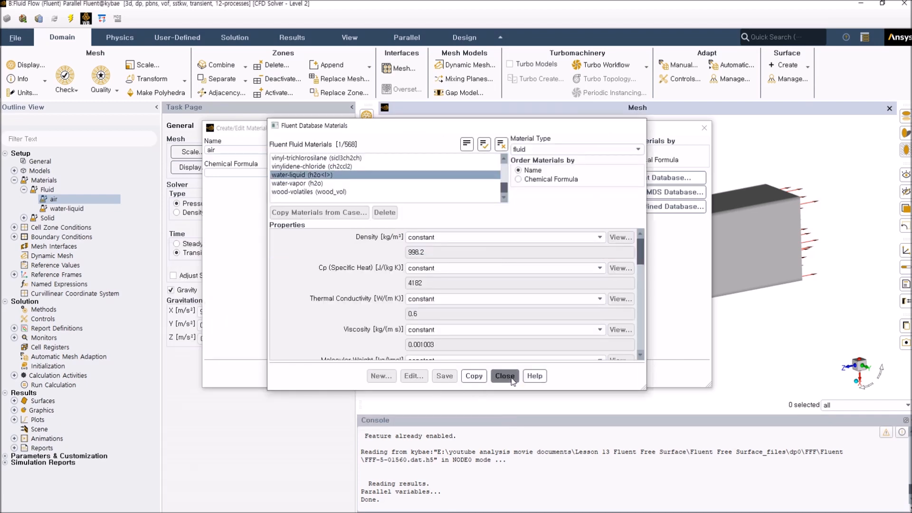
click(505, 376)
click(493, 374)
Examine the density and viscosity of the water-liquid material, and close its properties
click(66, 209)
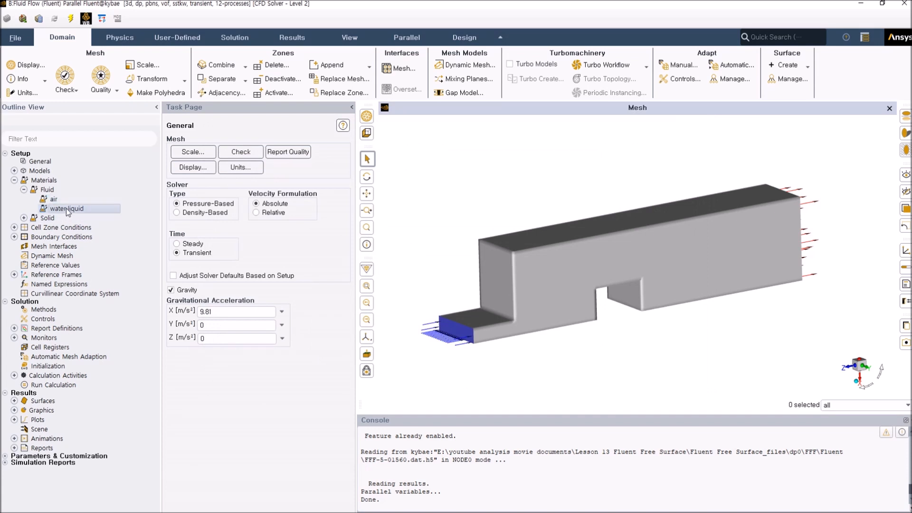
double_click(67, 209)
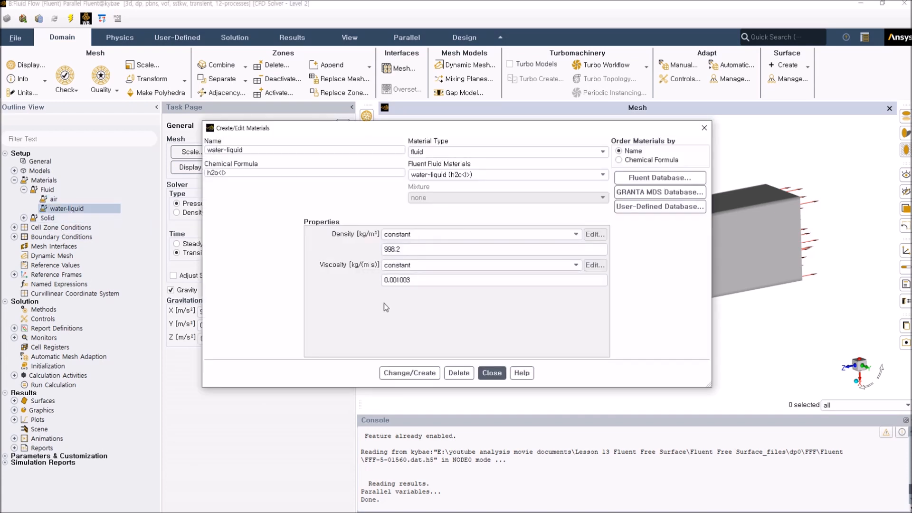
click(492, 373)
Open the multiphase model settings and examine the Volume of Fluid formulation, body force and interface modeling options
double_click(39, 170)
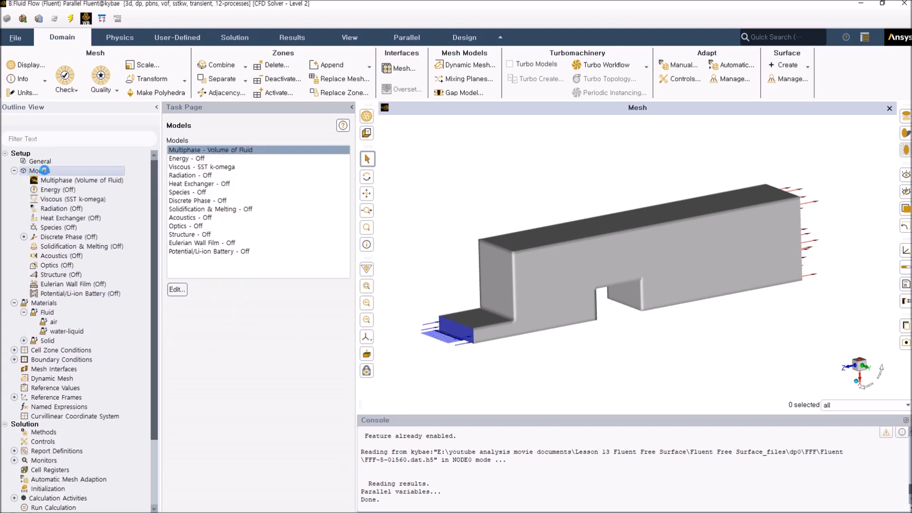
click(61, 182)
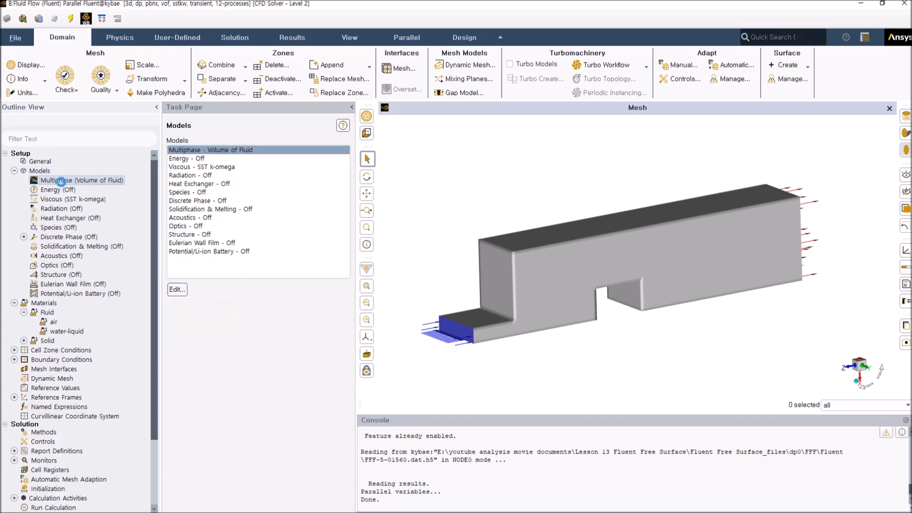
double_click(60, 181)
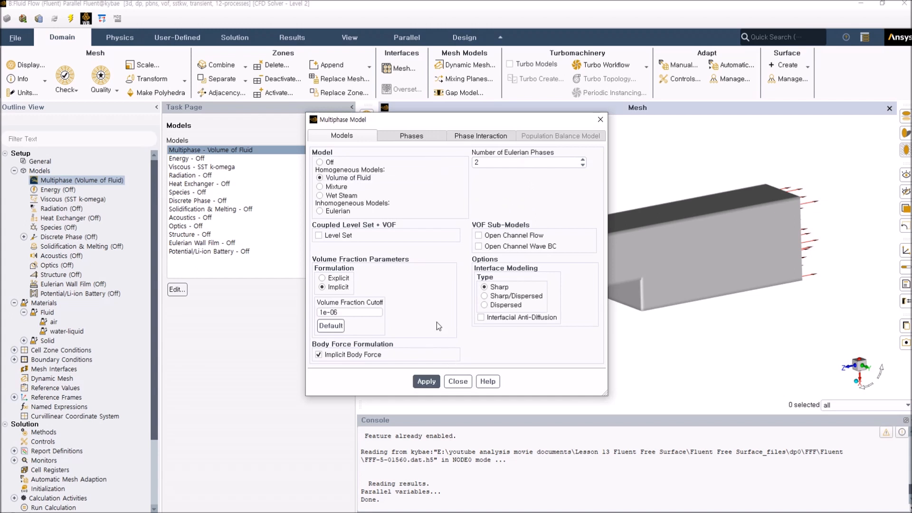
Apply air as the primary phase with the air material, and water as the secondary phase with the water-liquid material
click(420, 136)
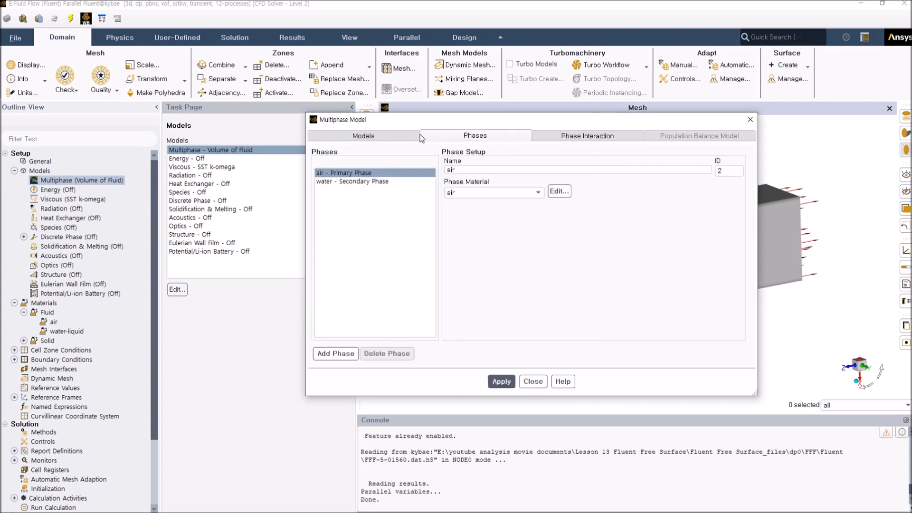
click(394, 173)
click(372, 174)
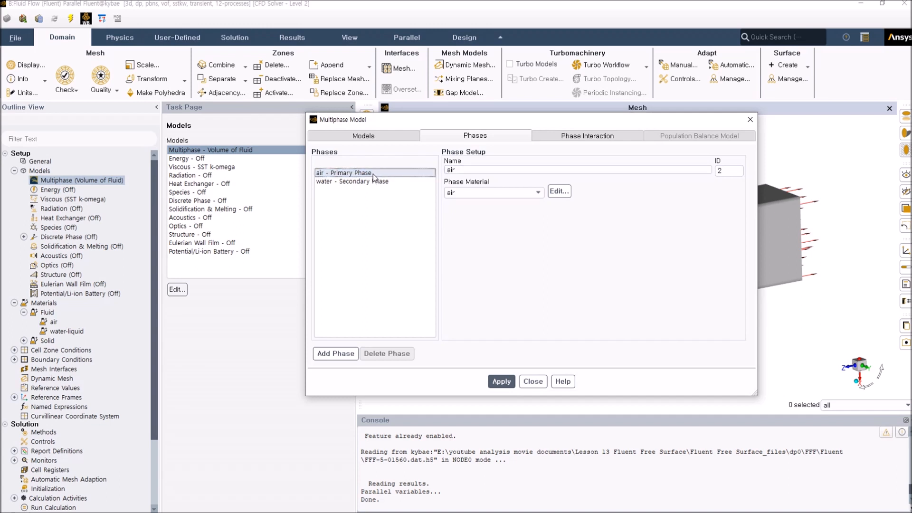
drag(471, 169, 434, 169)
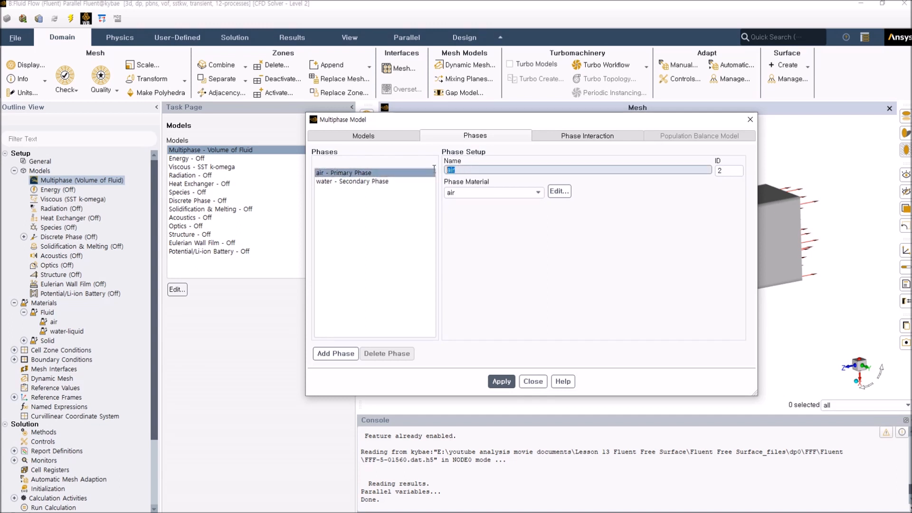
click(474, 170)
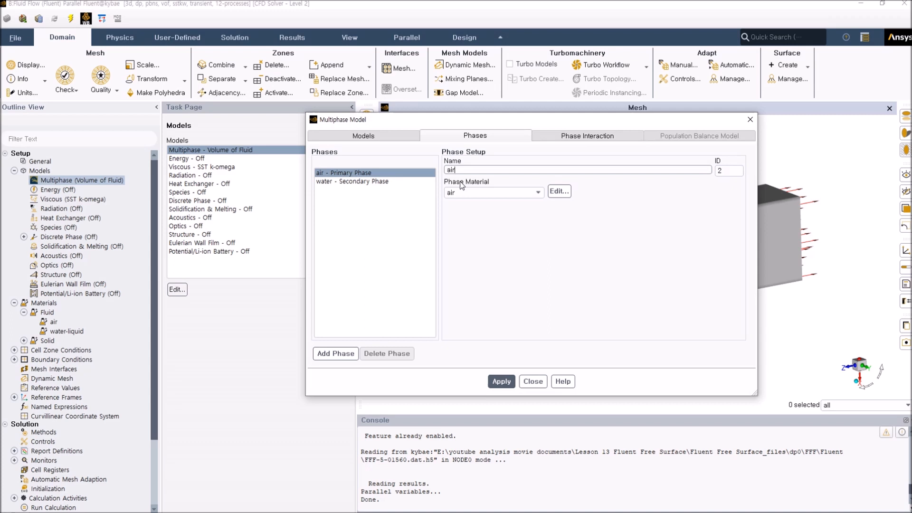
click(539, 193)
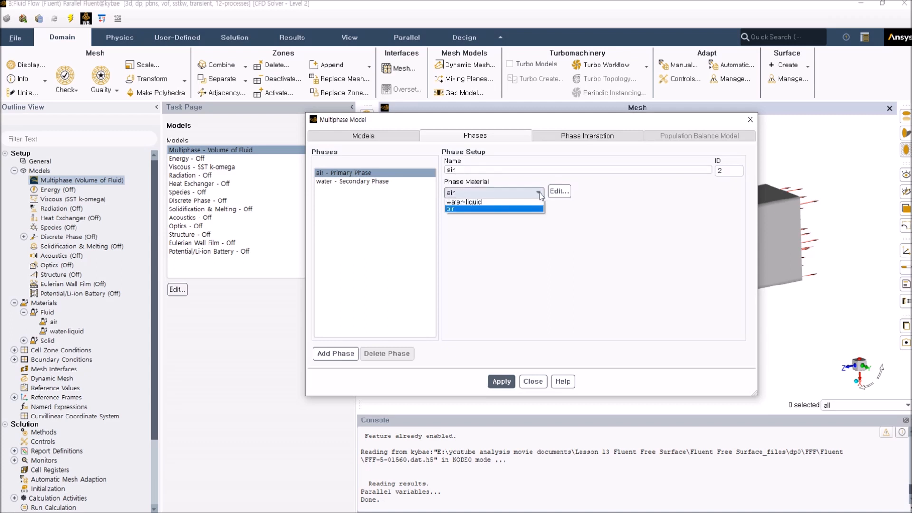
click(540, 187)
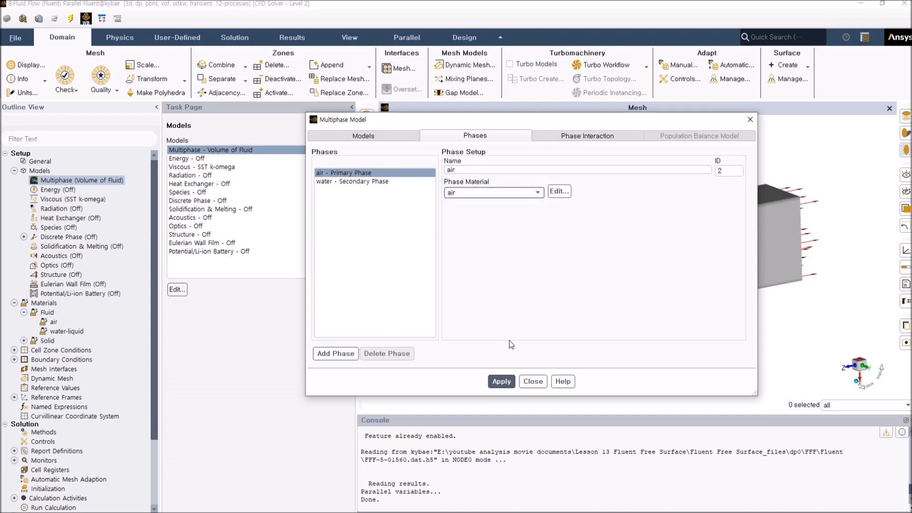
click(501, 381)
click(364, 182)
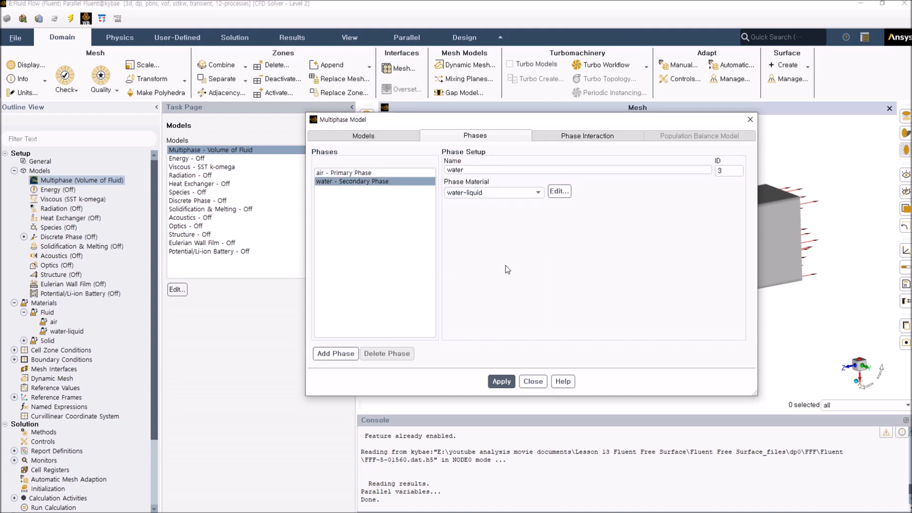
click(502, 381)
Examine the air-water interaction settings for surface tension, heat and mass reactions, interfacial area and discretization, and apply and close the multiphase model
click(565, 139)
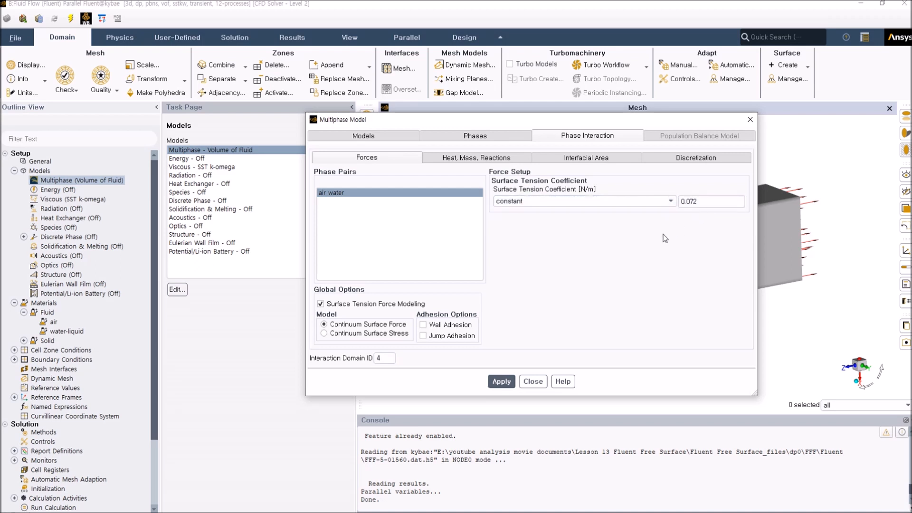
click(491, 161)
click(575, 158)
click(684, 158)
click(611, 163)
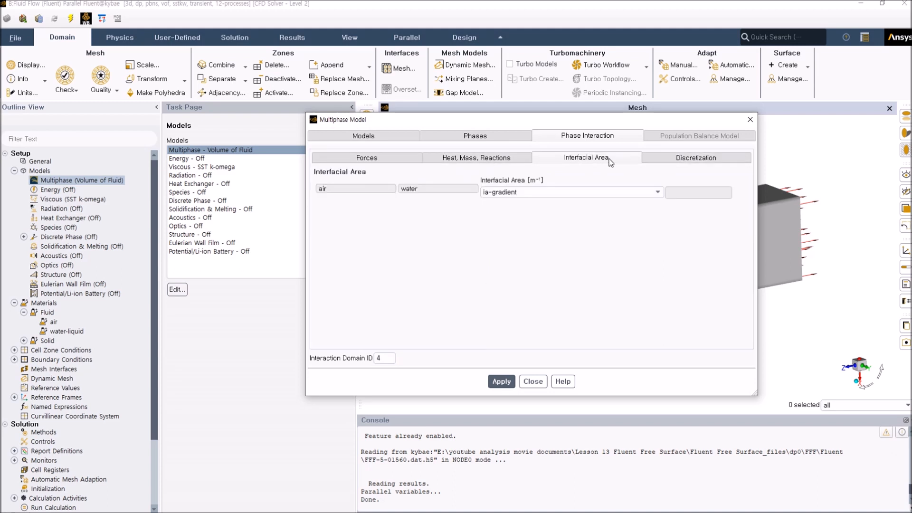
click(485, 162)
click(413, 158)
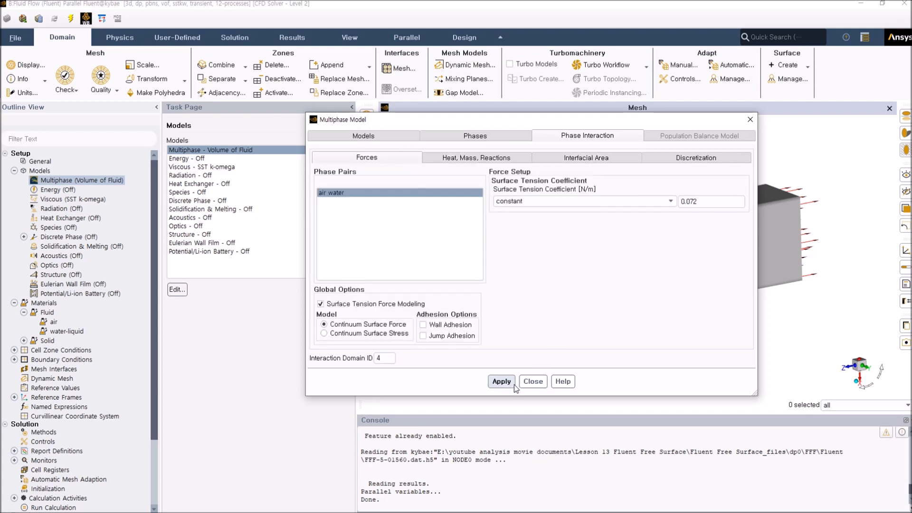
click(501, 381)
click(533, 381)
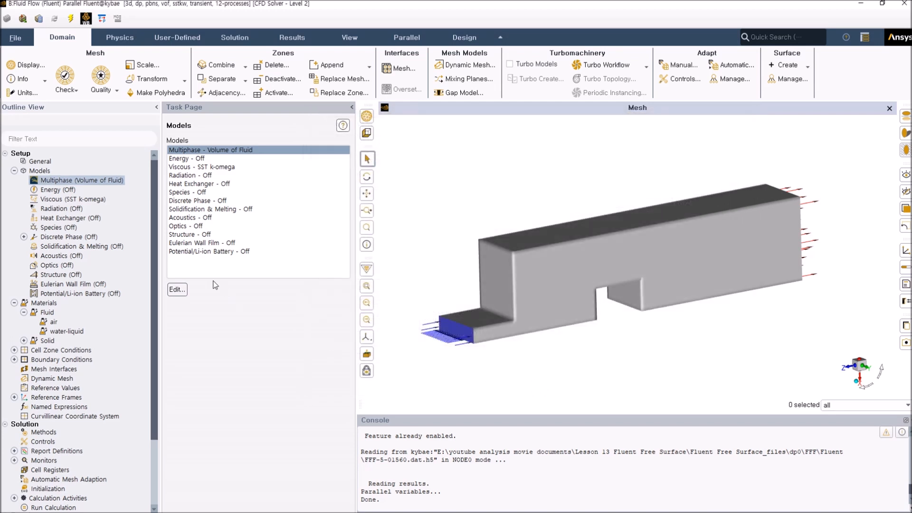
Check the viscous model entry in the model list, and view the cell zone conditions
click(198, 168)
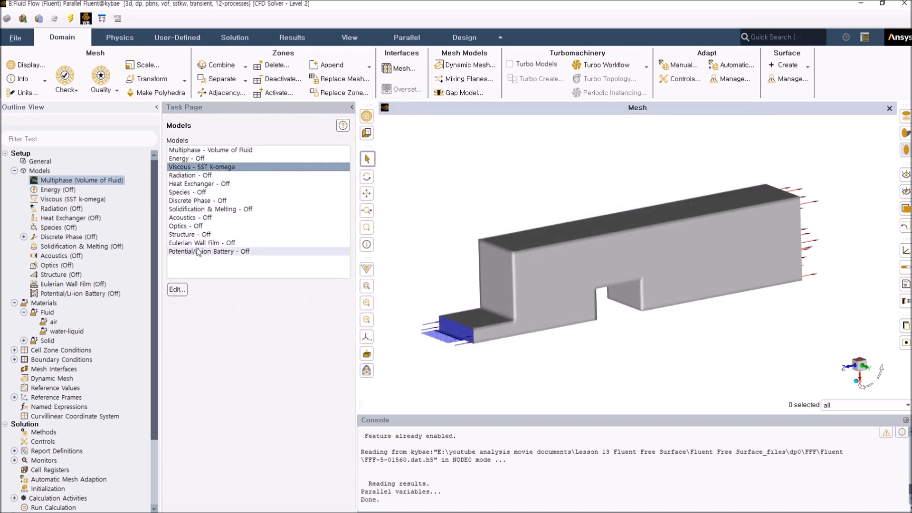
click(14, 171)
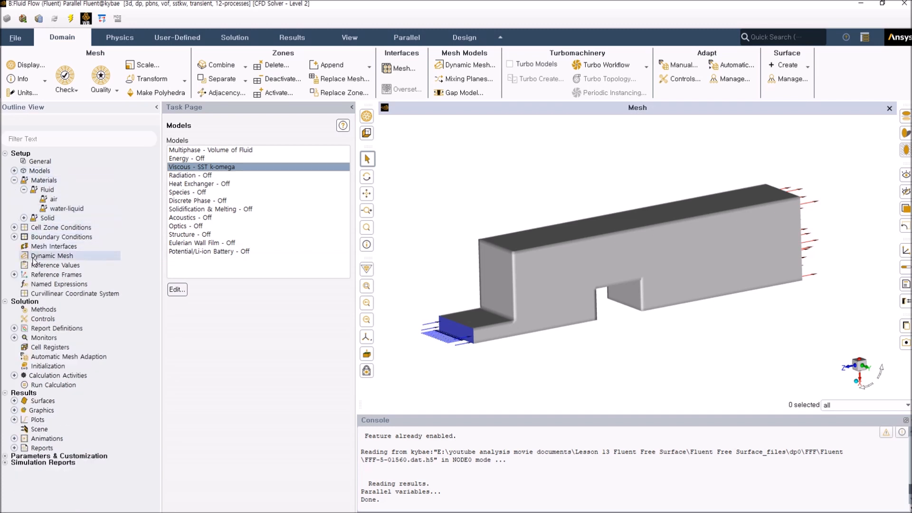
double_click(46, 228)
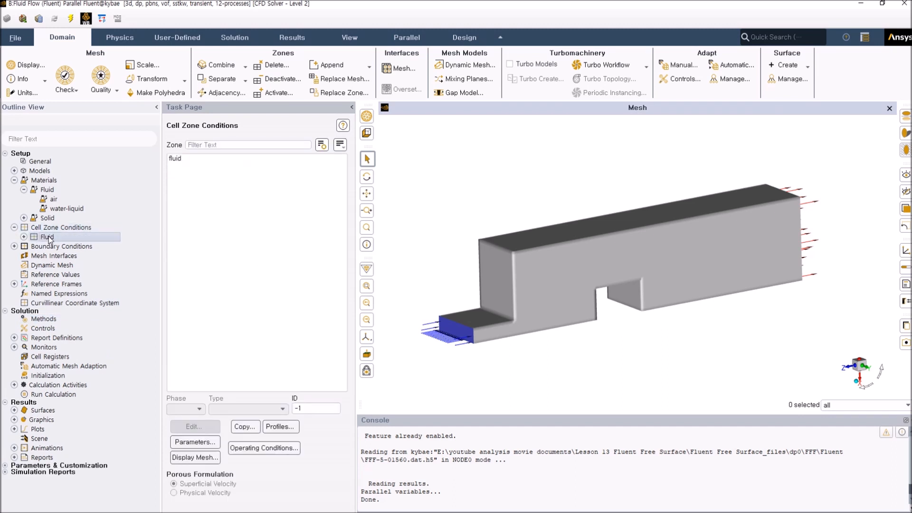
Open the boundary conditions and group the zones by zone type
double_click(52, 246)
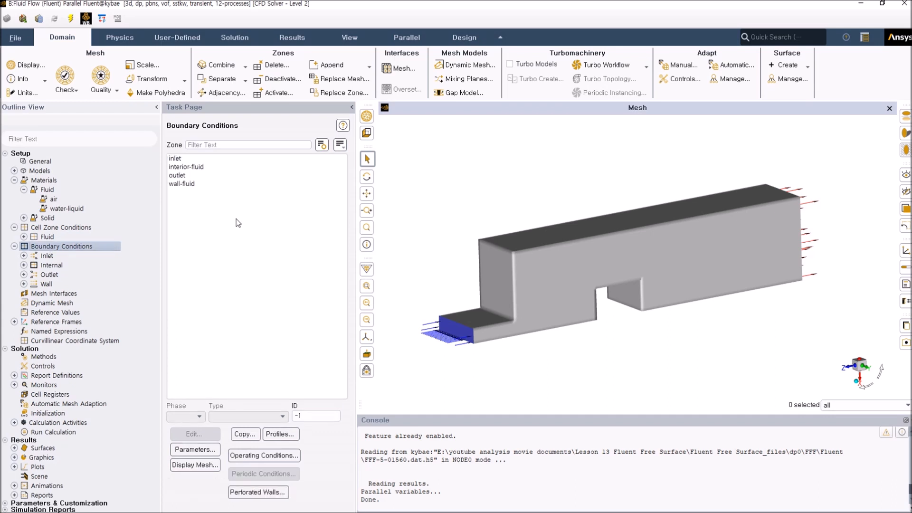
click(340, 144)
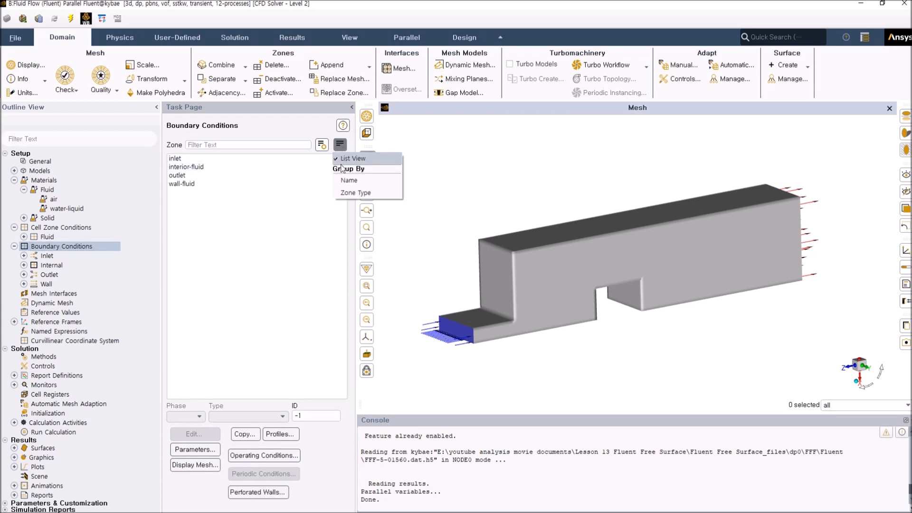
click(349, 194)
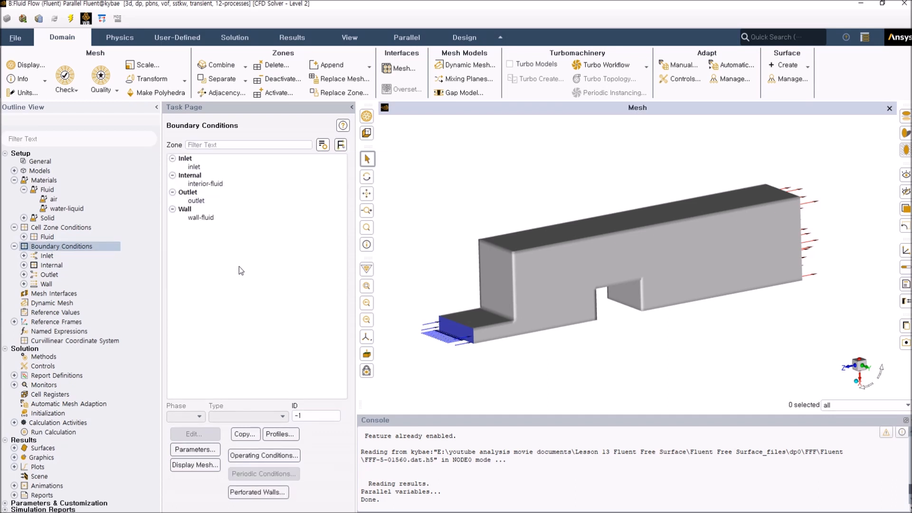
Open the inlet's velocity-inlet conditions and examine the mixture's velocity and turbulence settings and those of the air phase
click(195, 167)
double_click(193, 167)
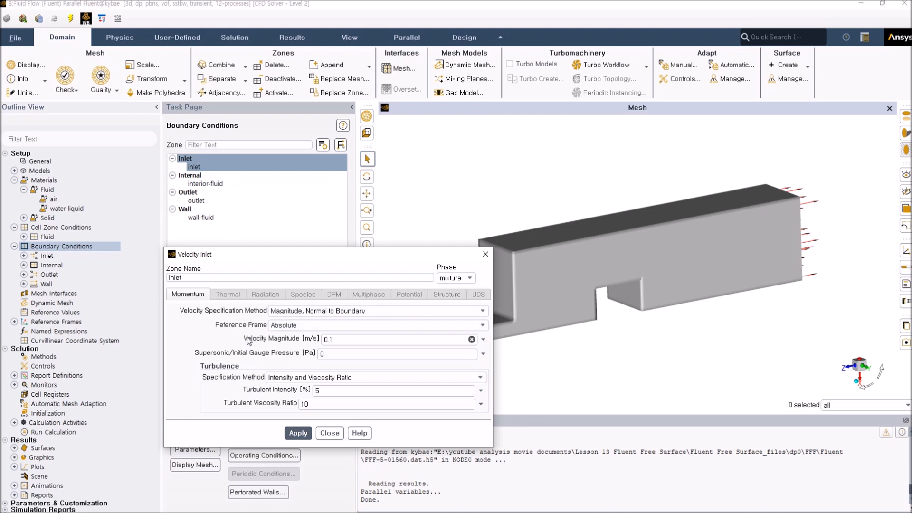
click(347, 340)
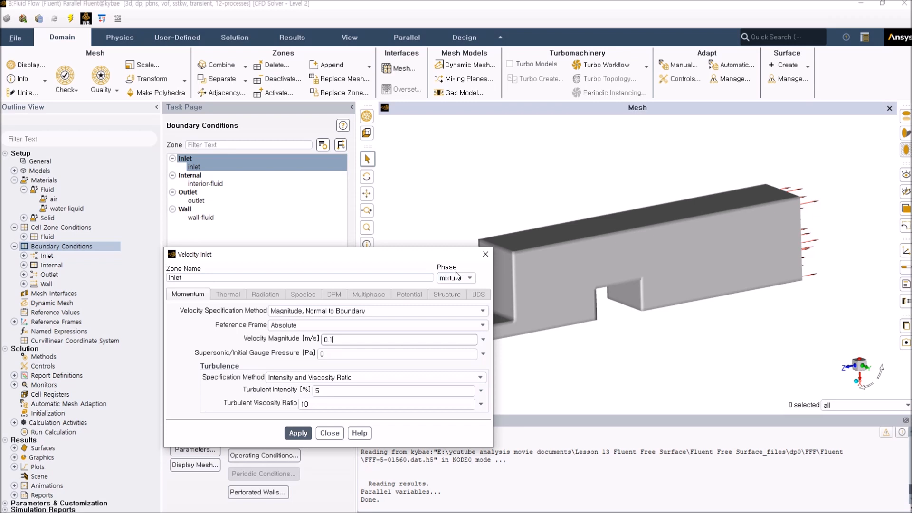
click(470, 278)
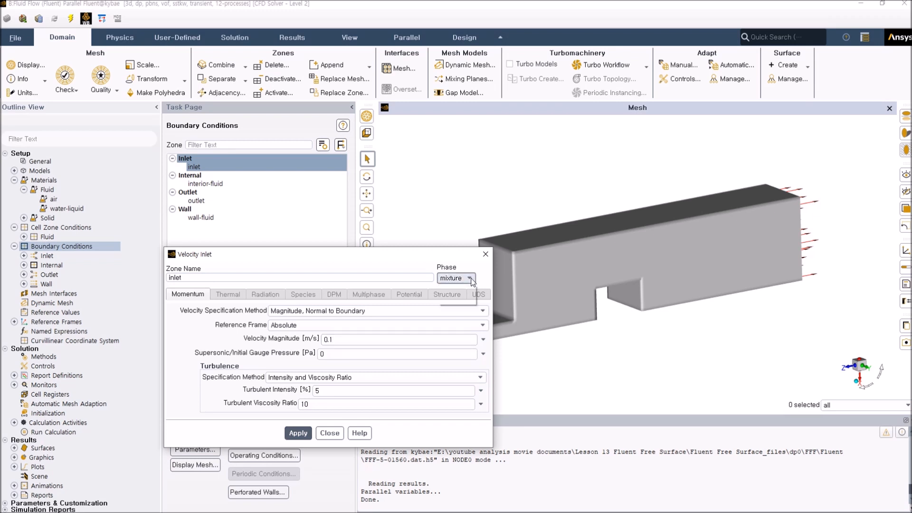
click(465, 297)
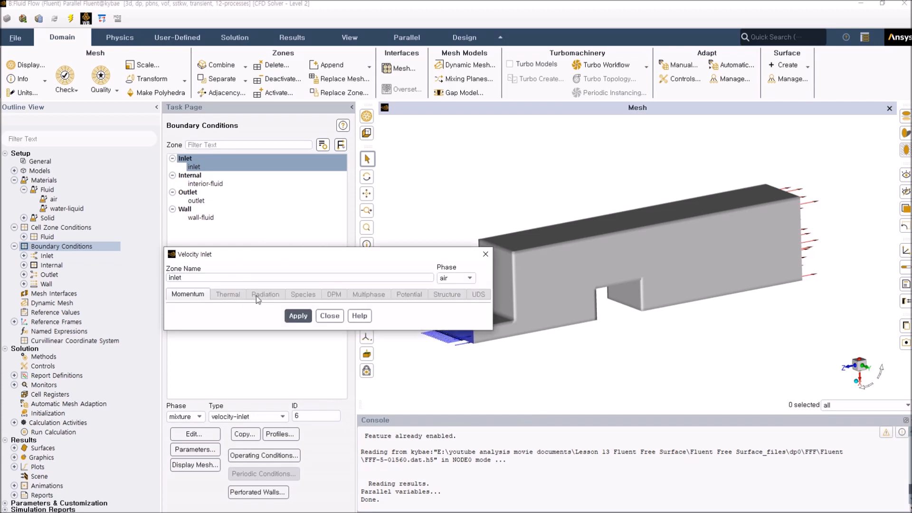
Examine the water phase's volume fraction at the inlet against the model's inlet face, and close the inlet conditions
click(469, 279)
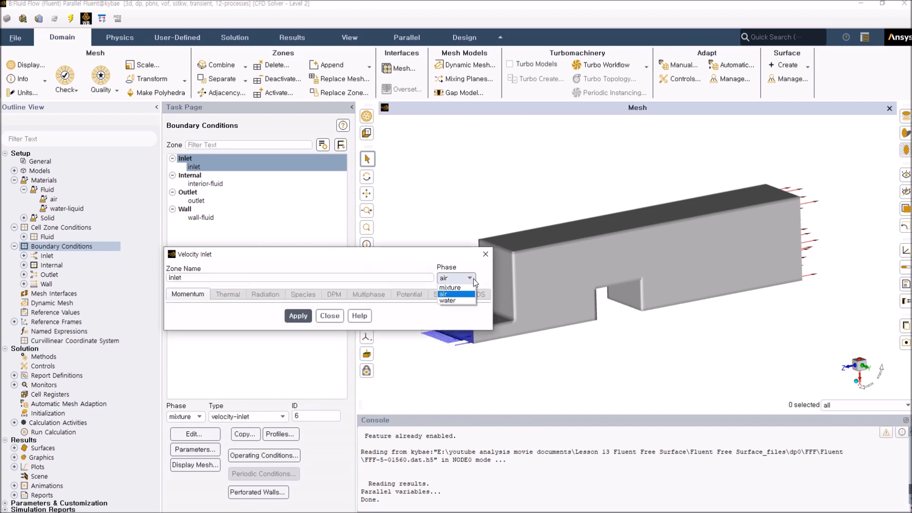
click(469, 302)
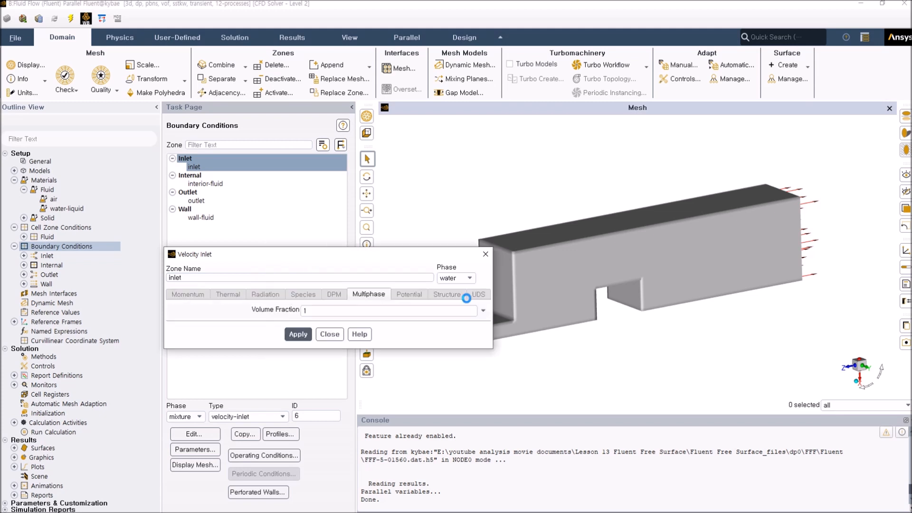
click(362, 309)
drag(353, 256, 286, 276)
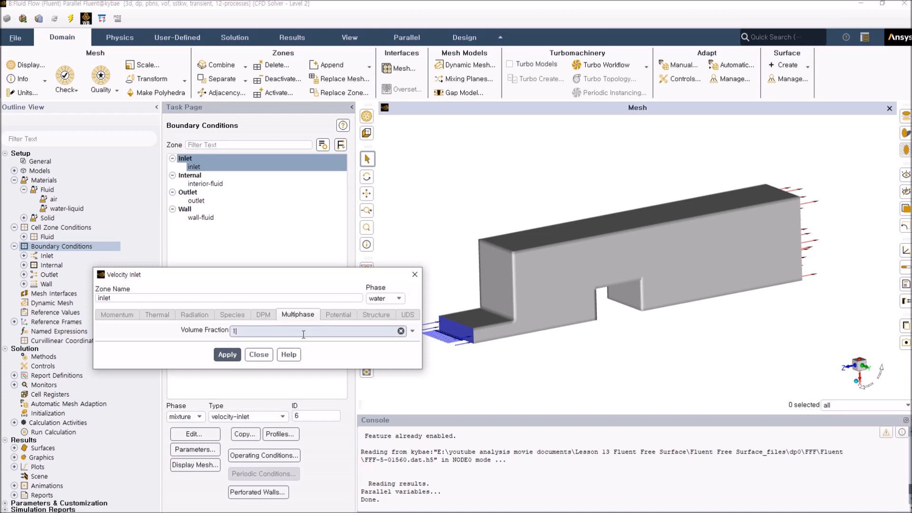
drag(488, 329, 510, 332)
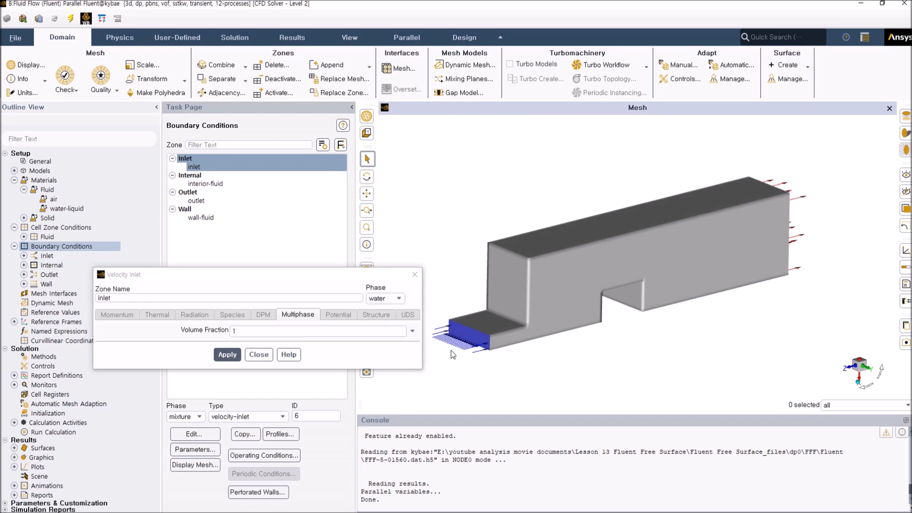
click(259, 354)
Examine the outlet's pressure-outlet conditions for the mixture, air and water phases, including the water backflow volume fraction, and close them
click(208, 201)
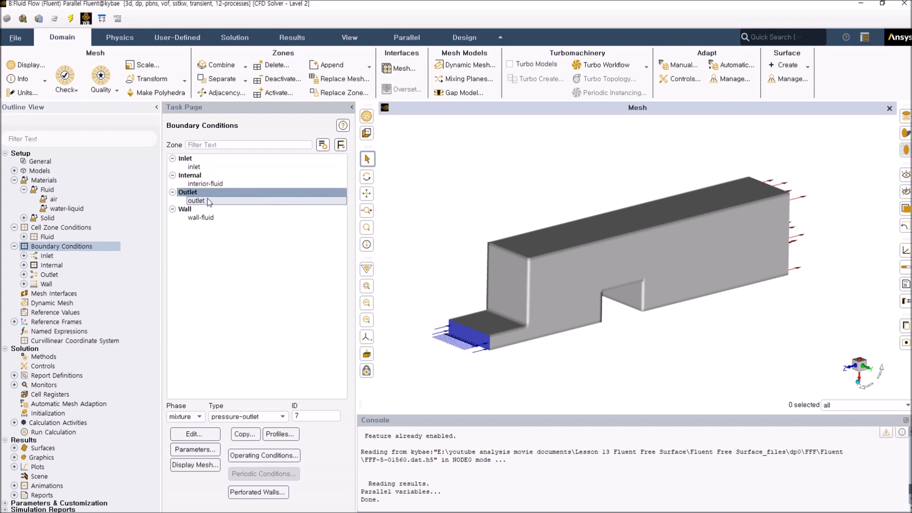
double_click(208, 201)
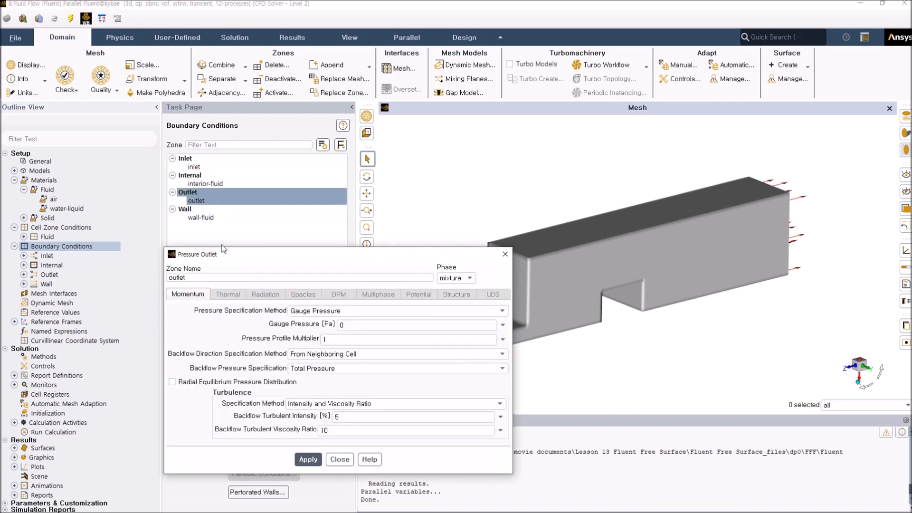
click(463, 279)
click(464, 294)
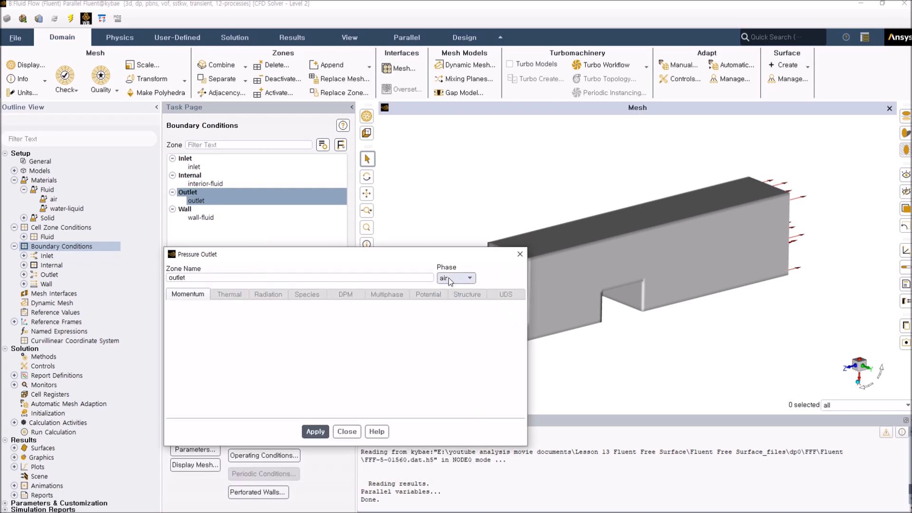
click(461, 301)
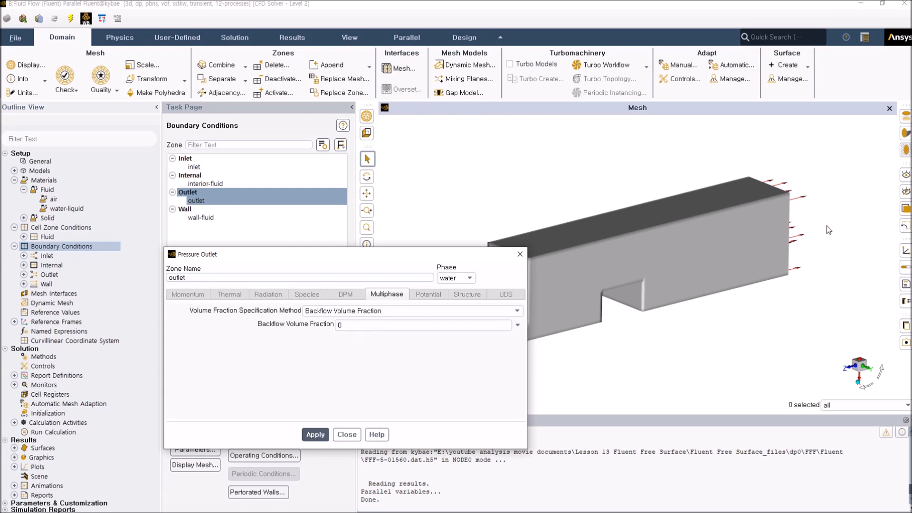
drag(401, 258, 354, 256)
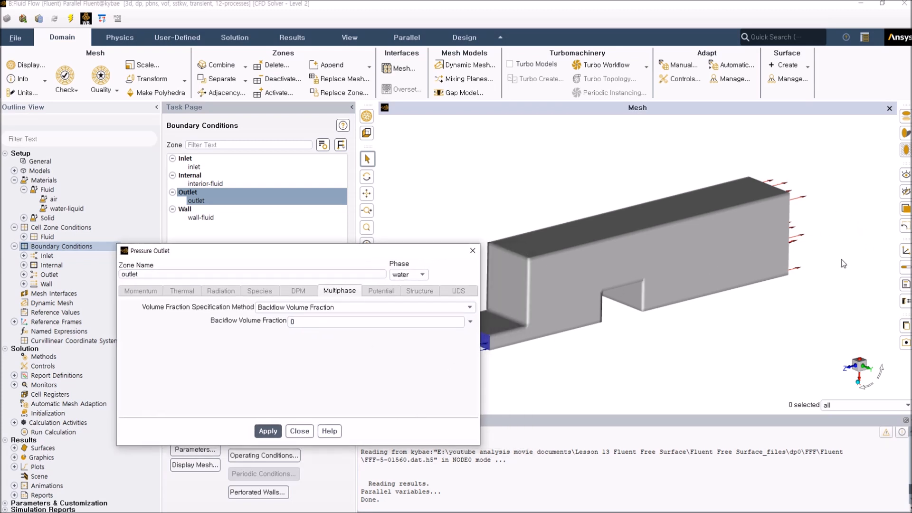
click(299, 430)
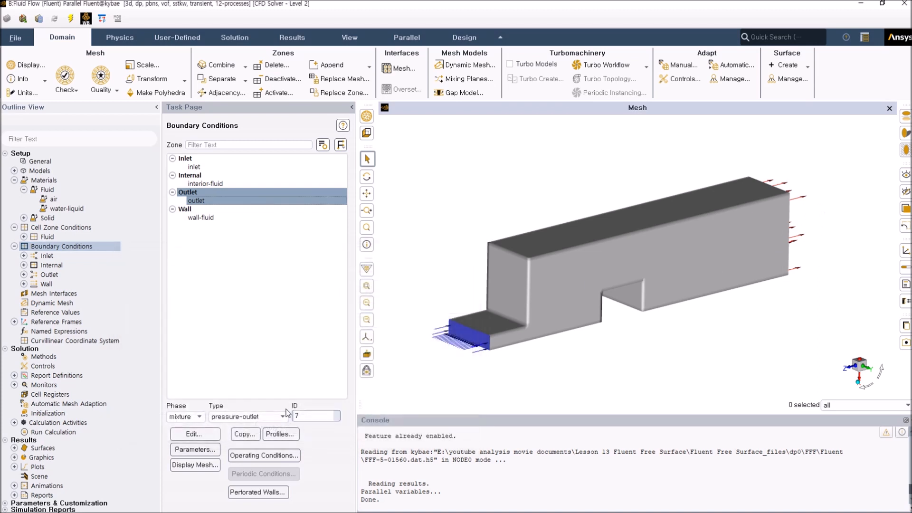
Open the solution methods to view the pressure-velocity coupling and spatial discretization schemes
click(43, 358)
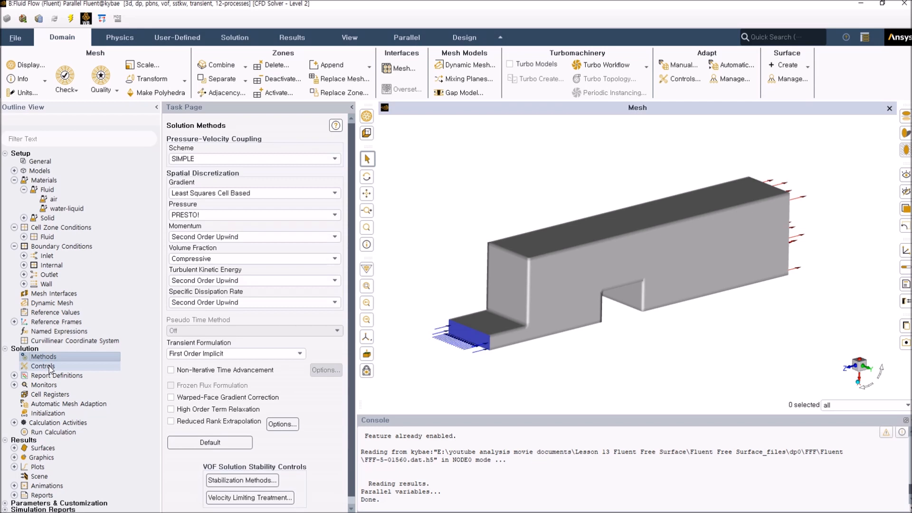
Examine the solution controls' under-relaxation factors and the standard initialization values, including the initial water volume fraction, against the model
click(50, 367)
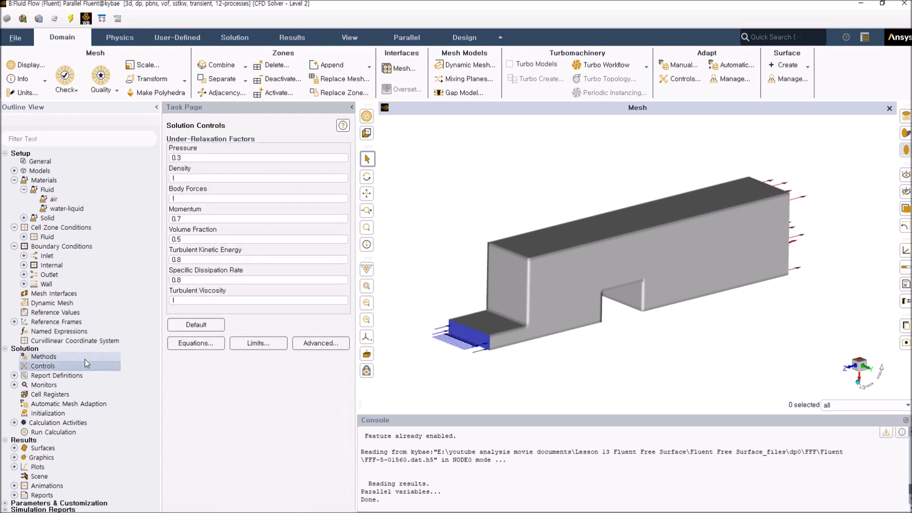
click(54, 416)
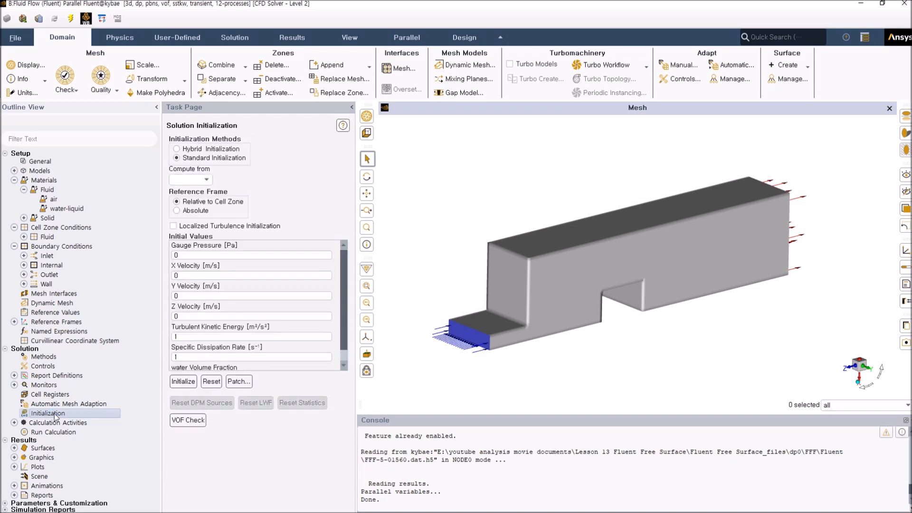
scroll(347, 324, down, 1)
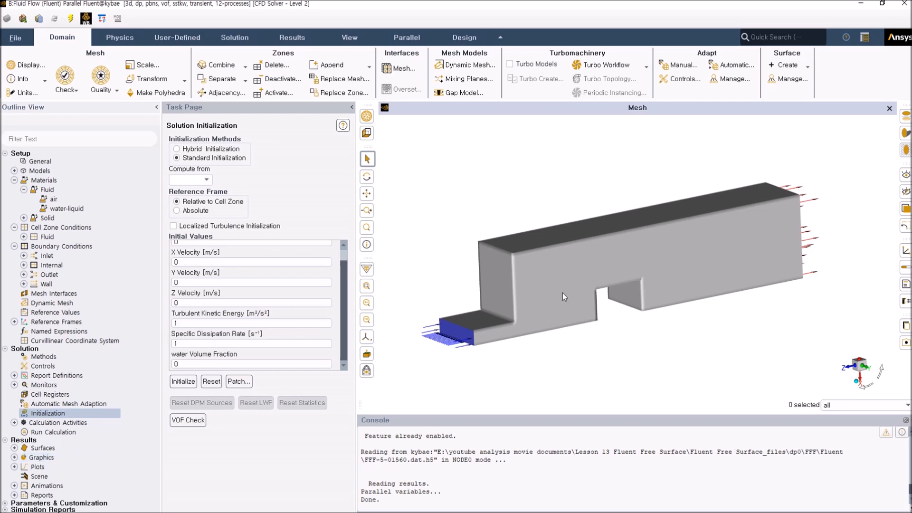
drag(591, 311, 566, 325)
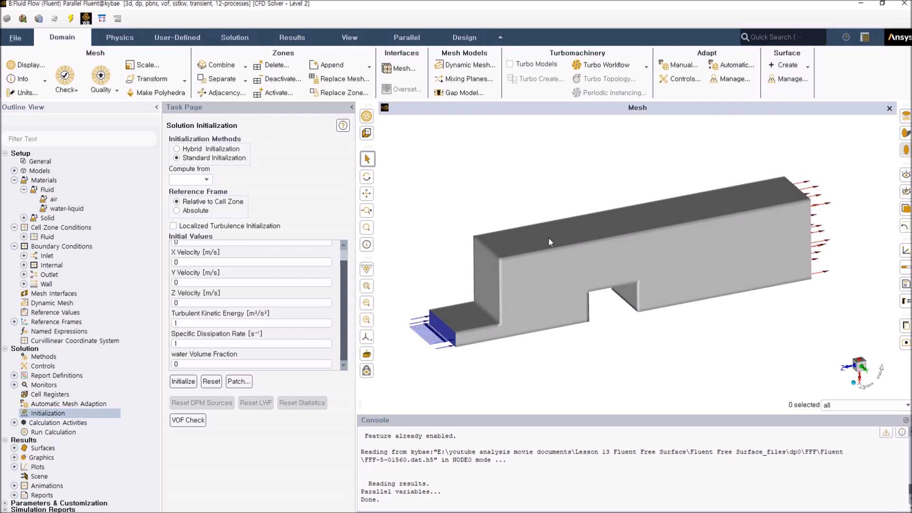
click(810, 67)
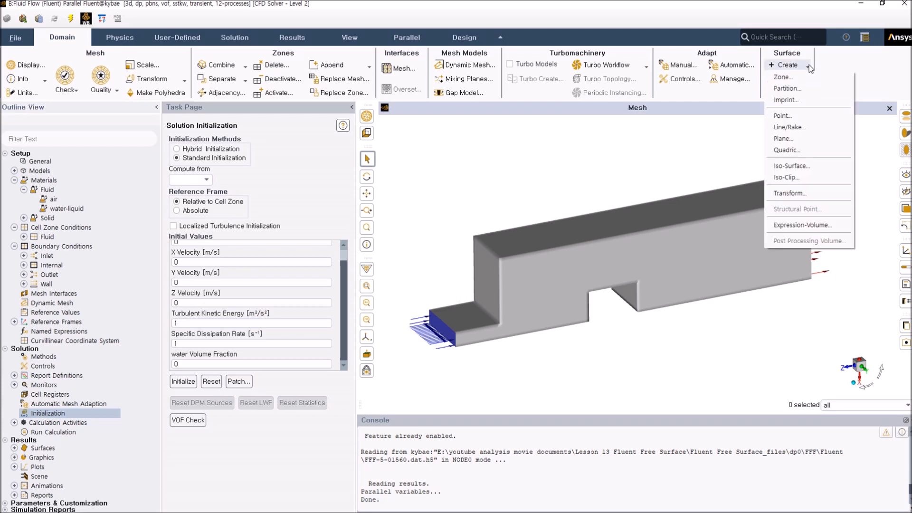
click(808, 138)
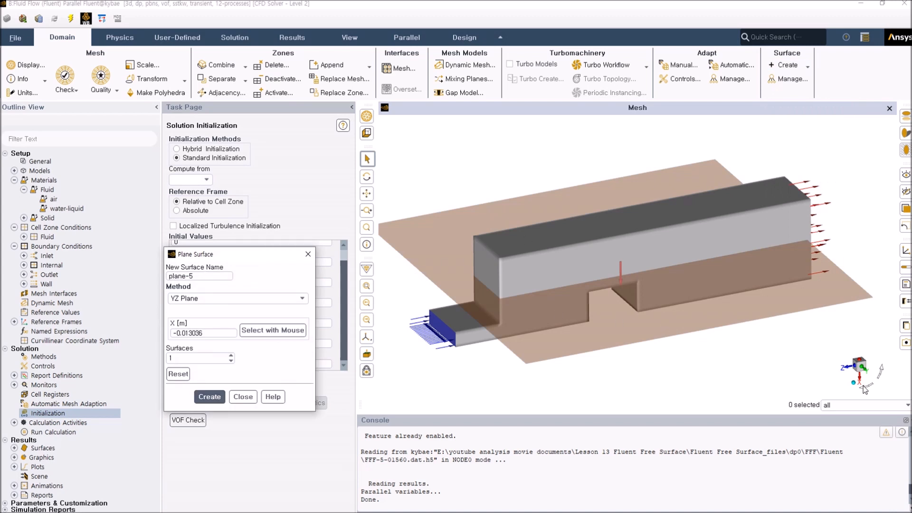
click(287, 298)
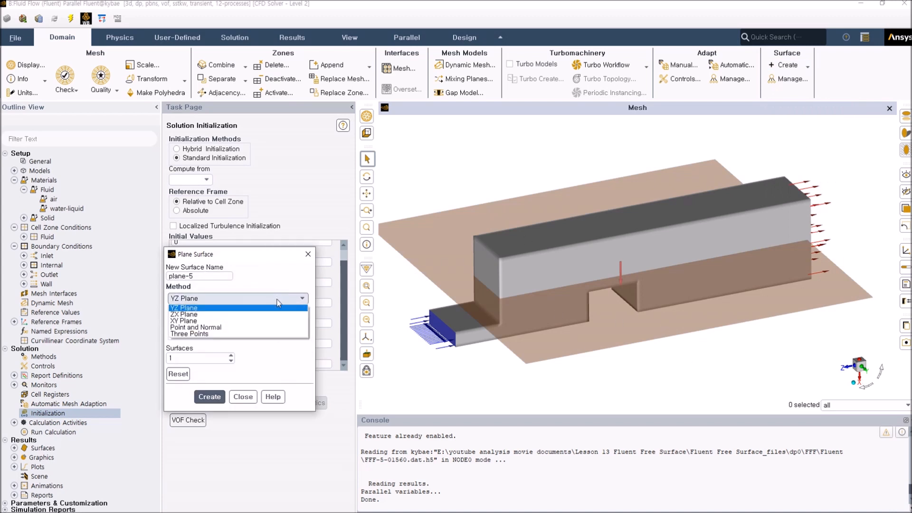
click(270, 315)
drag(483, 293, 556, 274)
drag(197, 331, 170, 338)
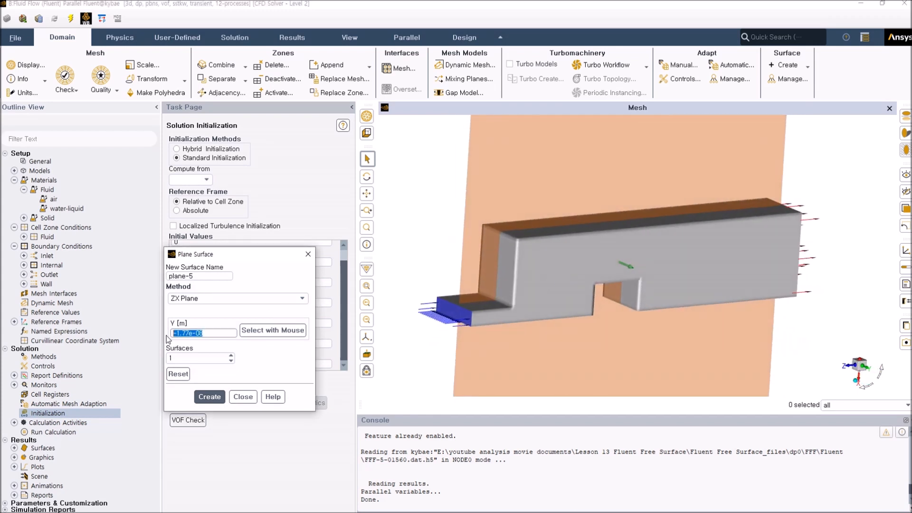
text(0)
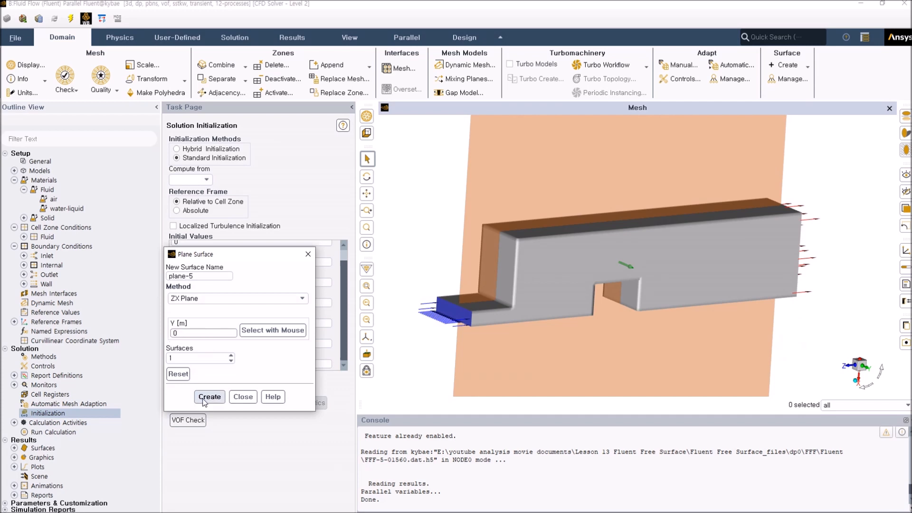
click(239, 400)
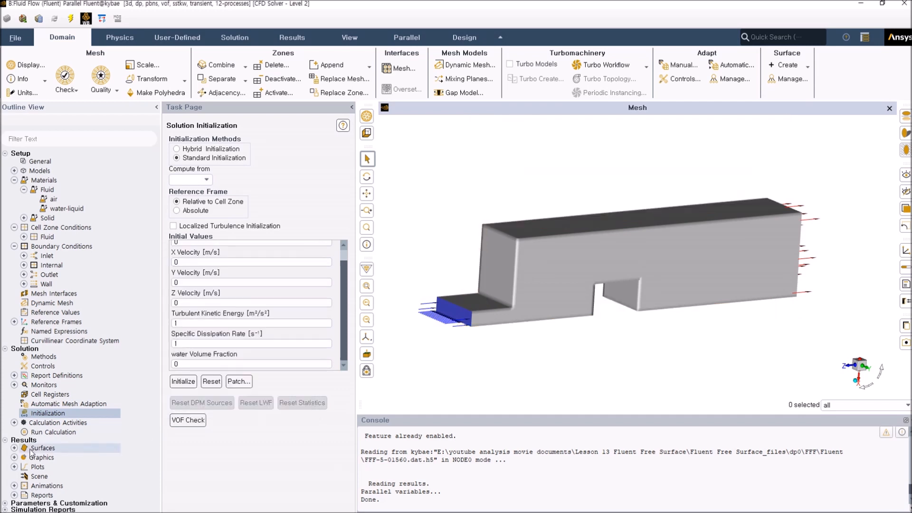
Open the existing plane-3 surface definition to examine its plane method and position, and close it
click(15, 448)
scroll(18, 450, down, 1)
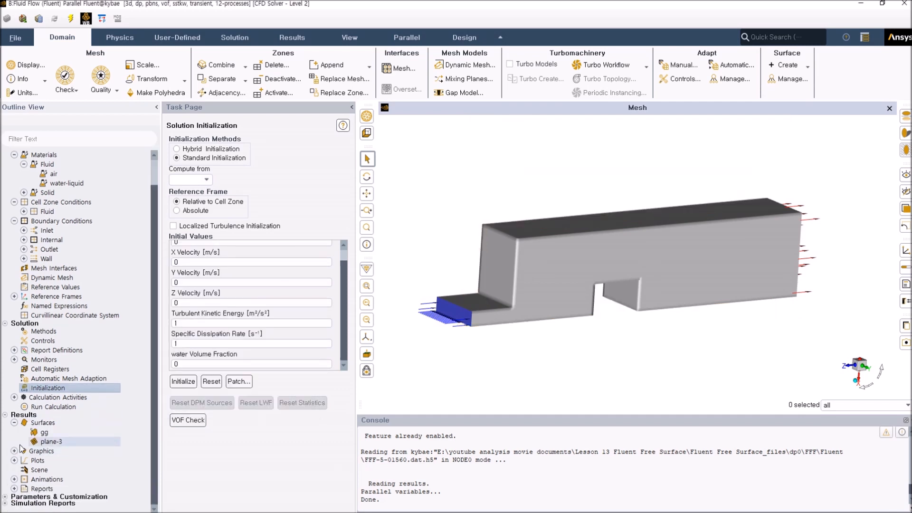
double_click(47, 443)
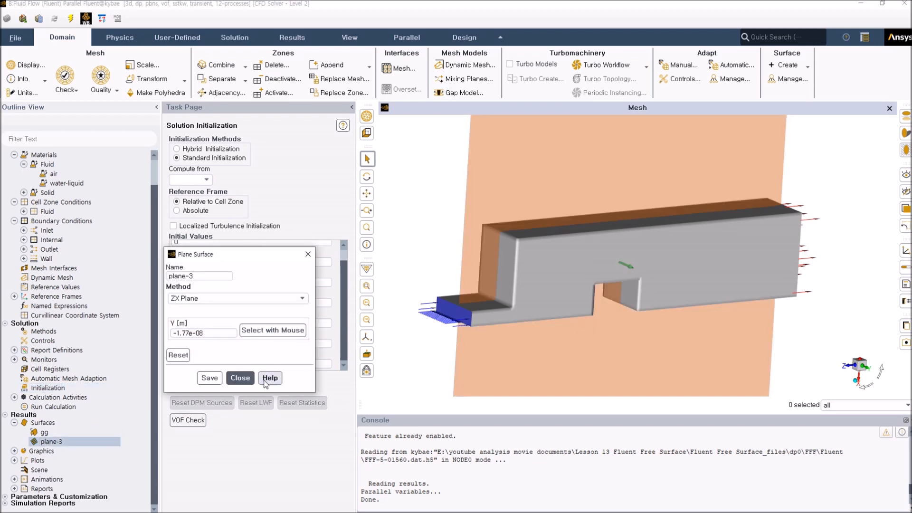
click(240, 378)
Open the contour-1 definition and examine the available contour variables, phase quantities and phases
click(14, 450)
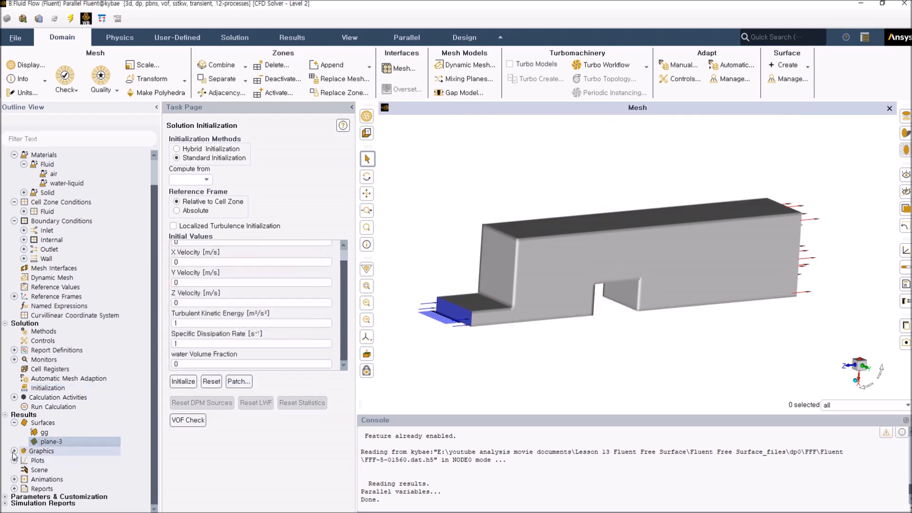
scroll(14, 454, down, 2)
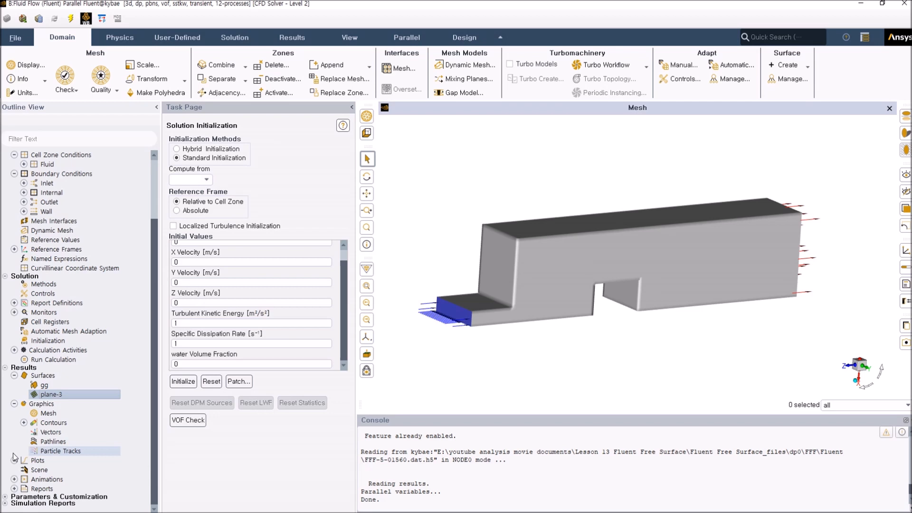
click(23, 422)
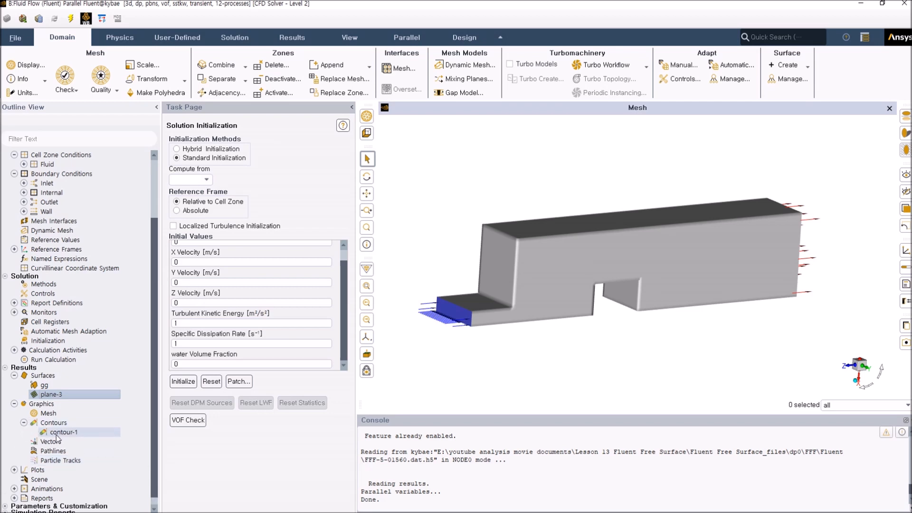
click(56, 434)
double_click(57, 431)
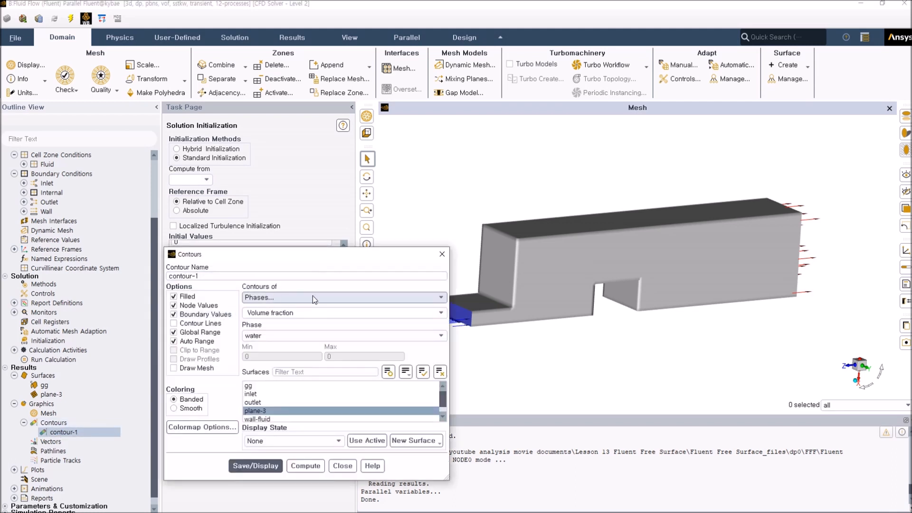
click(443, 298)
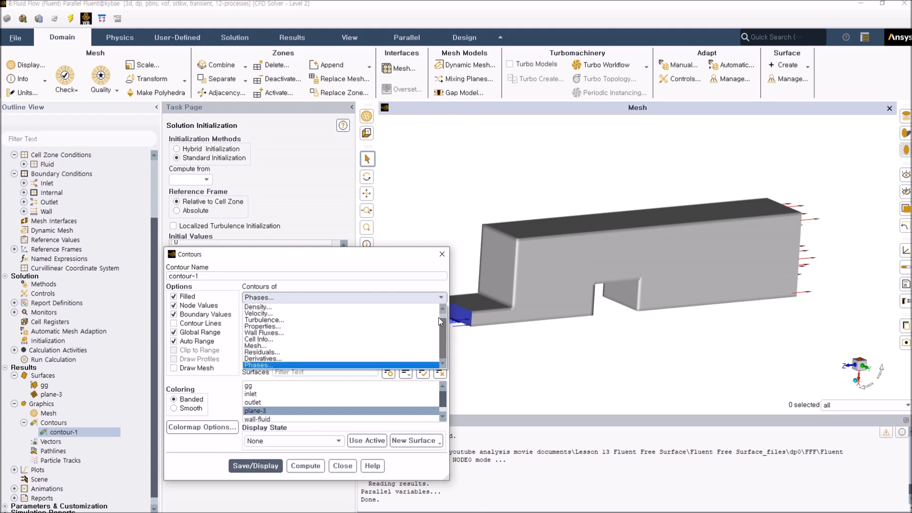
click(408, 263)
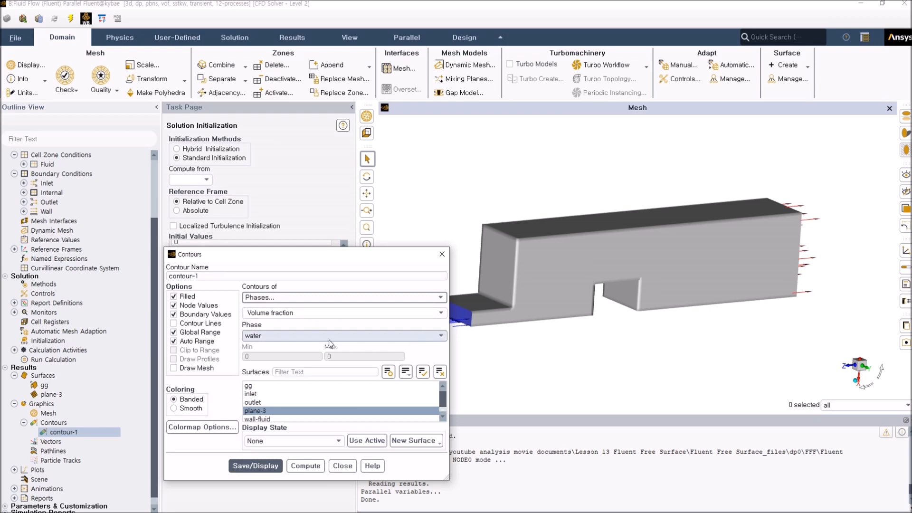
click(441, 313)
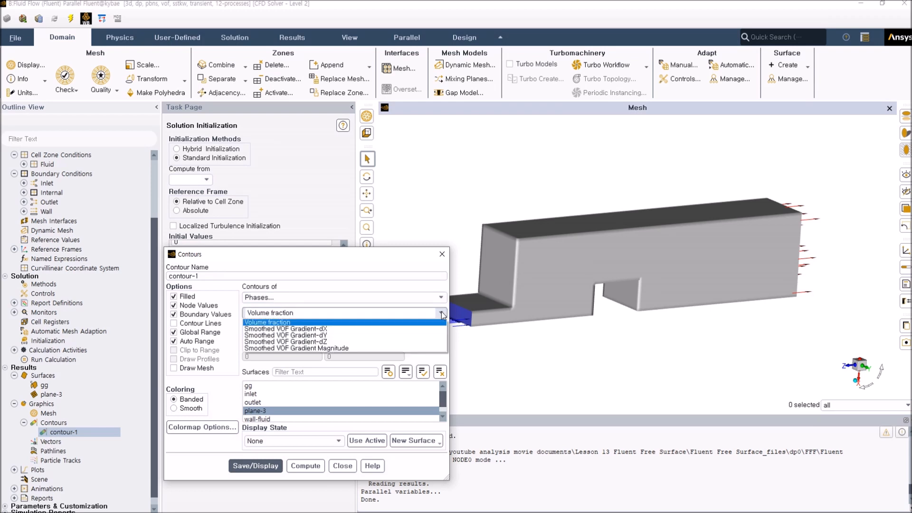
click(435, 308)
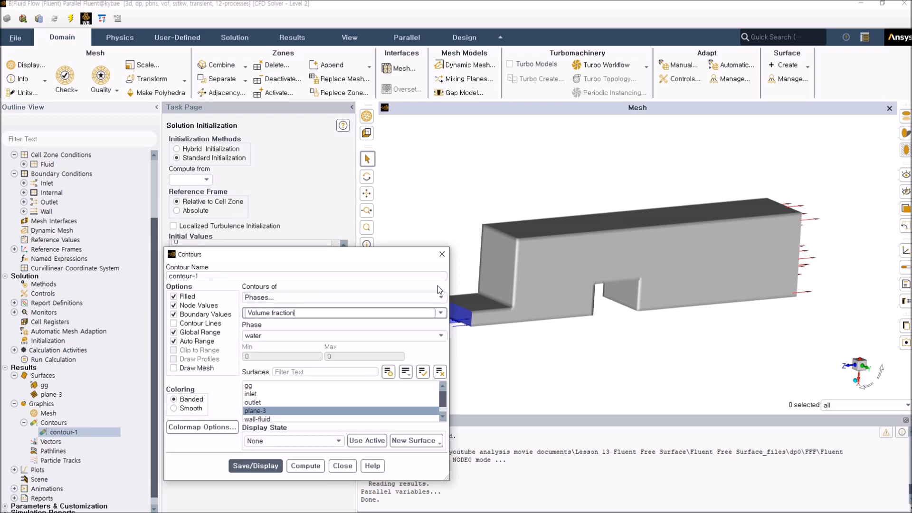
click(441, 336)
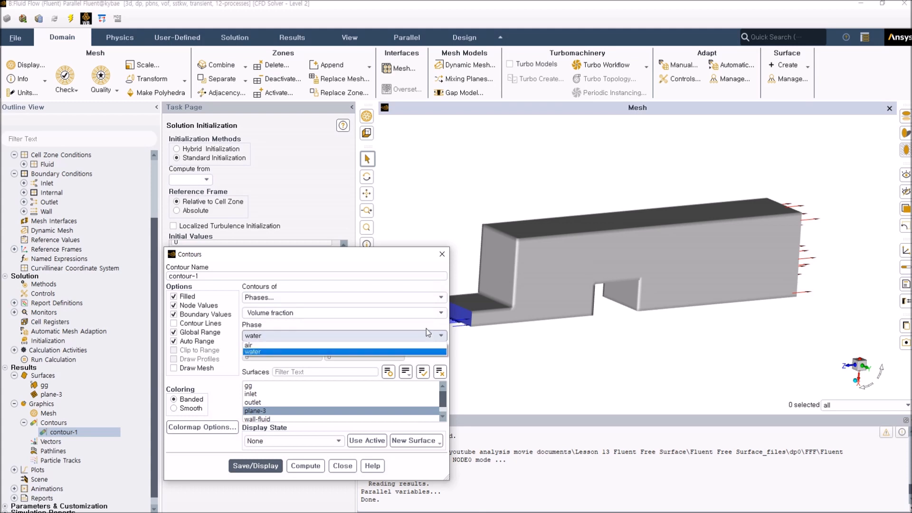
click(426, 329)
Display the water volume fraction contour on plane-3, close its definition, and show the contour face-on, fitted to the graphics window
click(259, 411)
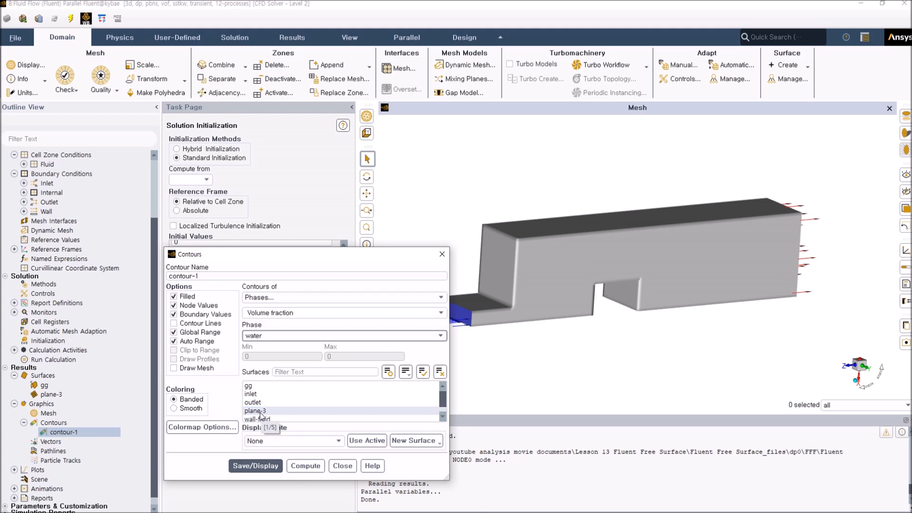
click(259, 412)
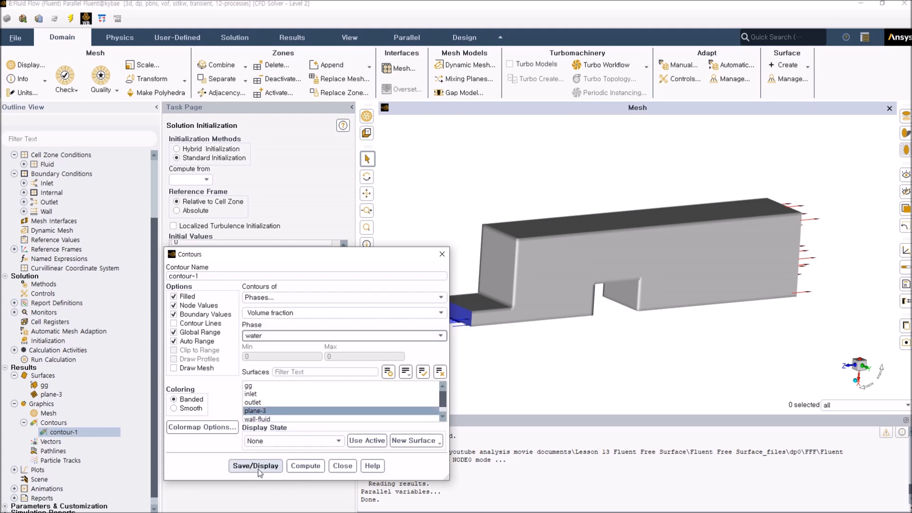
click(258, 468)
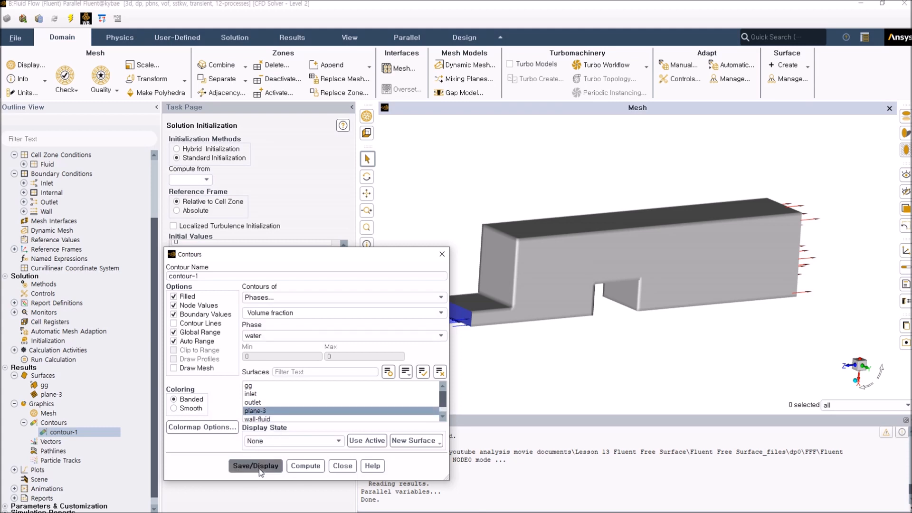
click(341, 466)
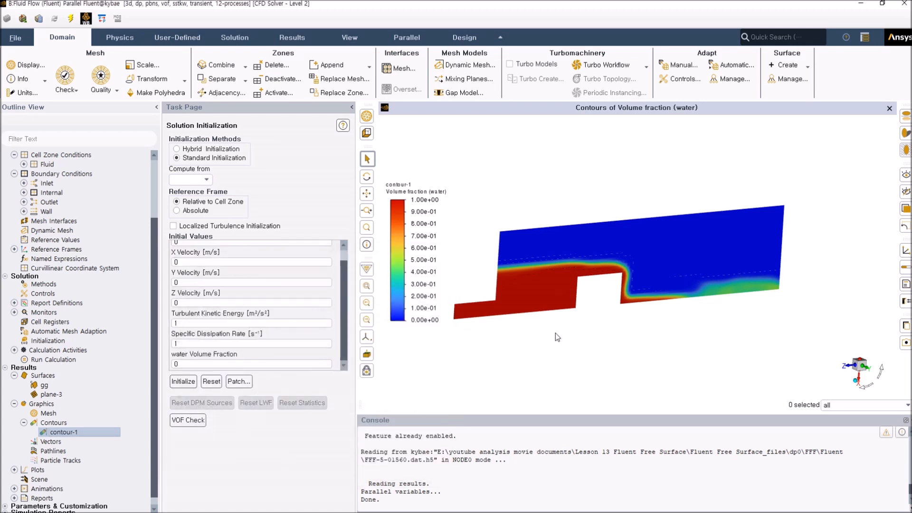
click(870, 372)
click(882, 372)
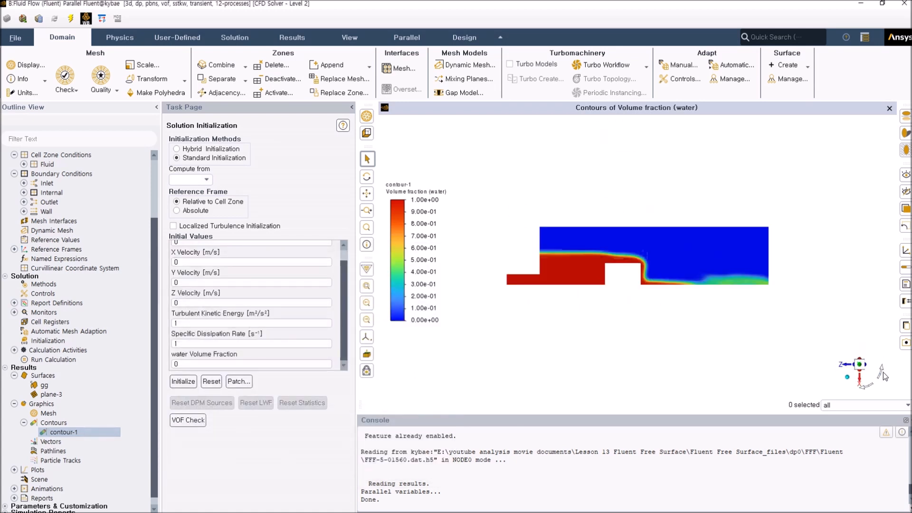
click(367, 286)
middle_drag(646, 337, 647, 368)
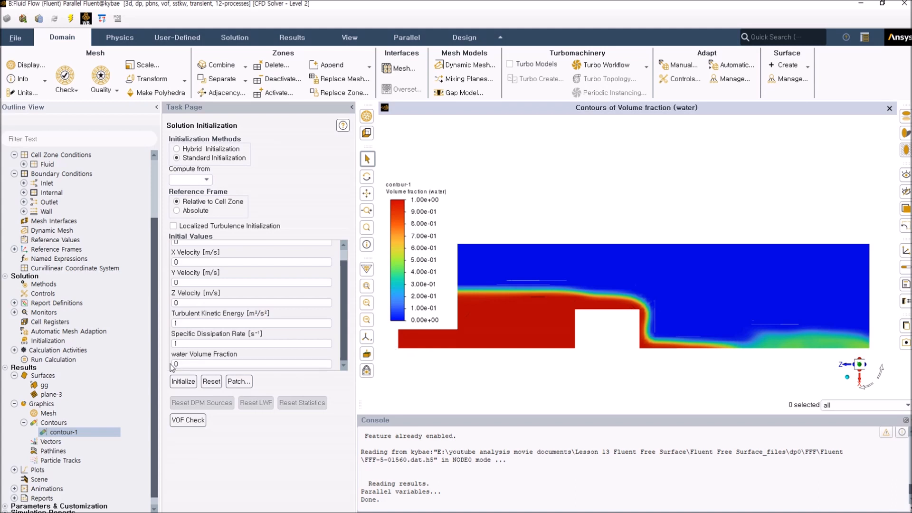
Open the existing animation-1 definition, examine its recording interval, storage type, view and animation object, and close it without changes
click(14, 350)
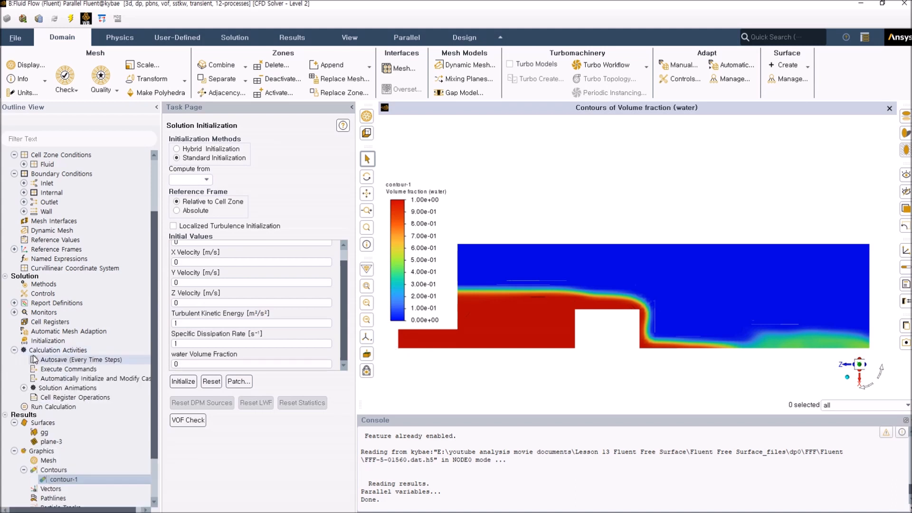
click(23, 387)
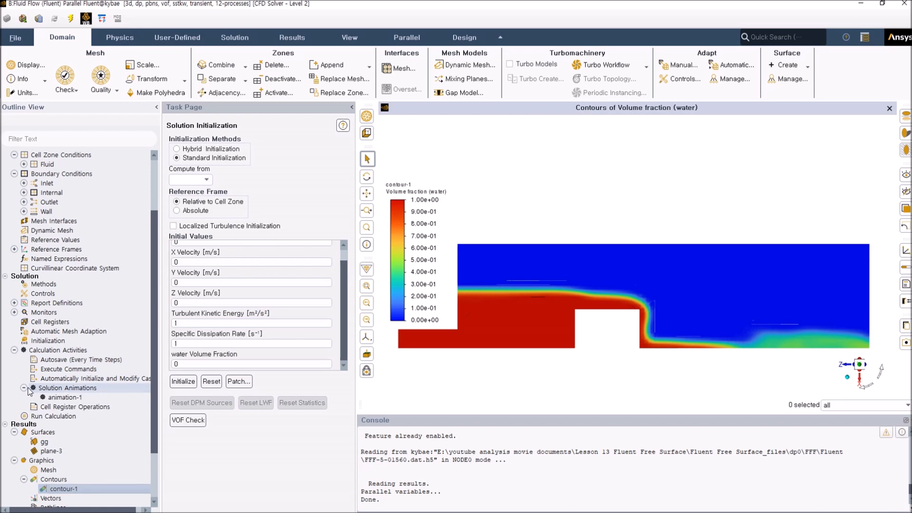
double_click(53, 388)
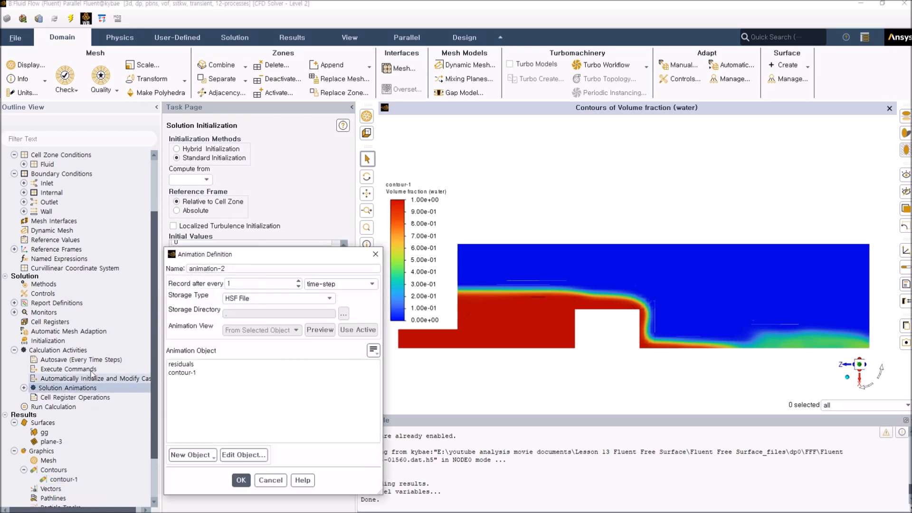
click(270, 480)
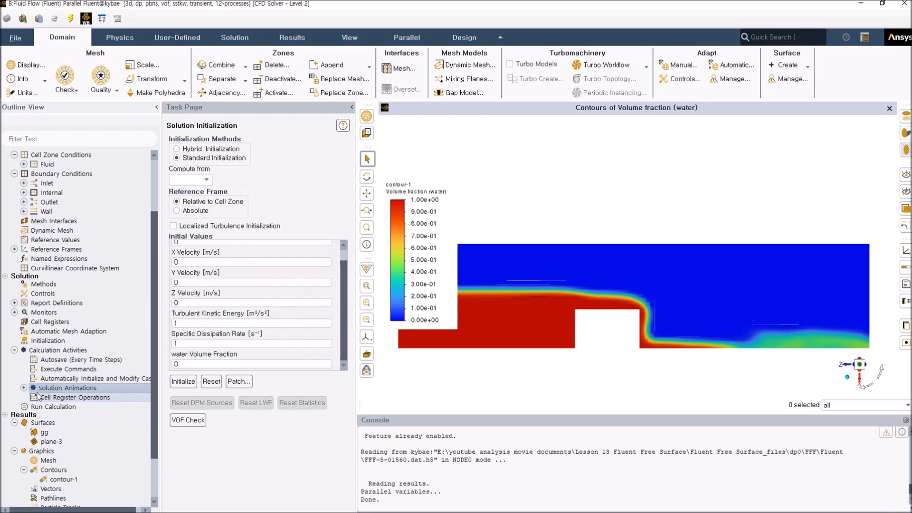
click(24, 387)
double_click(60, 398)
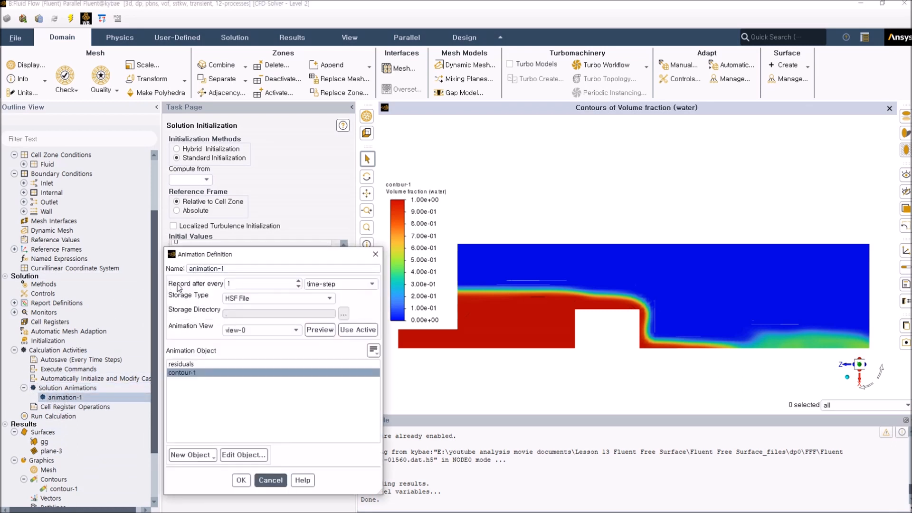
click(243, 283)
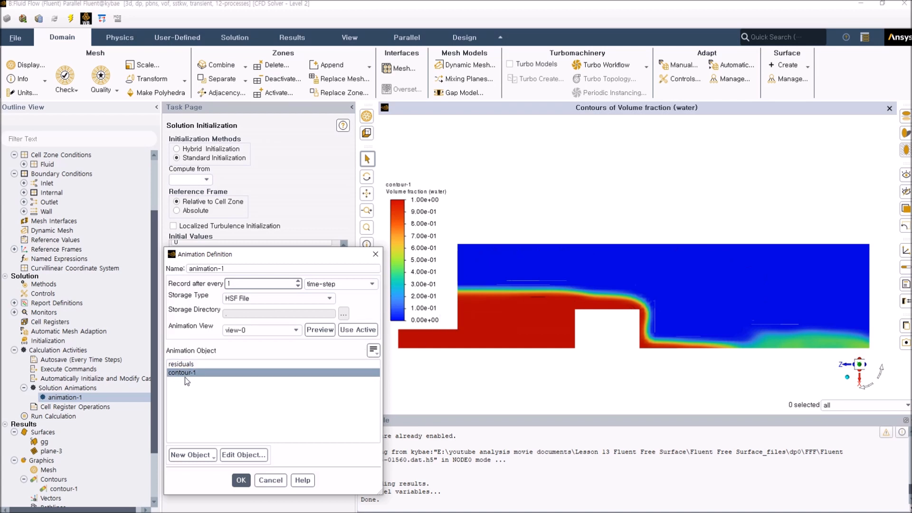
click(188, 391)
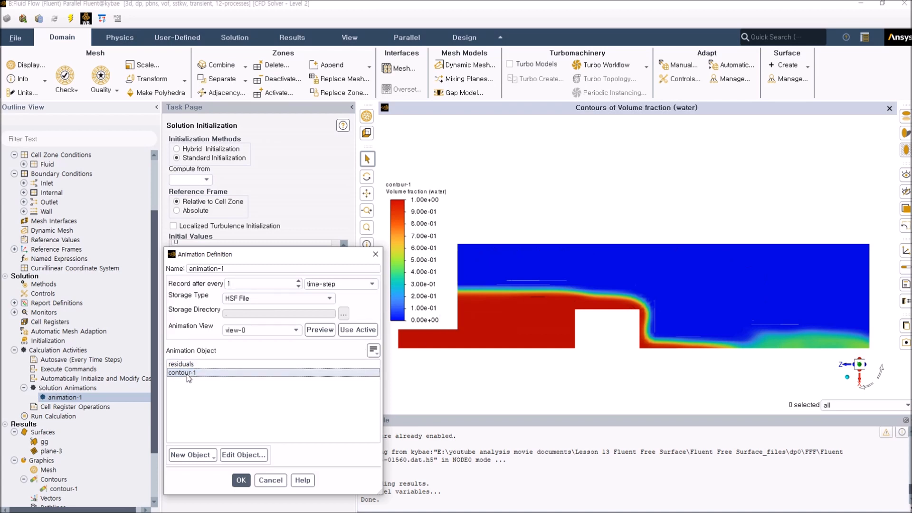
click(186, 373)
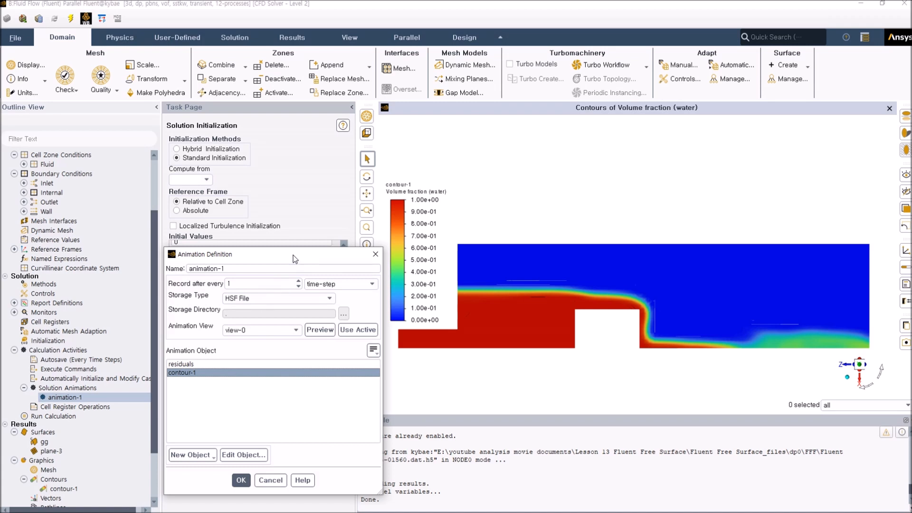
drag(293, 255, 247, 244)
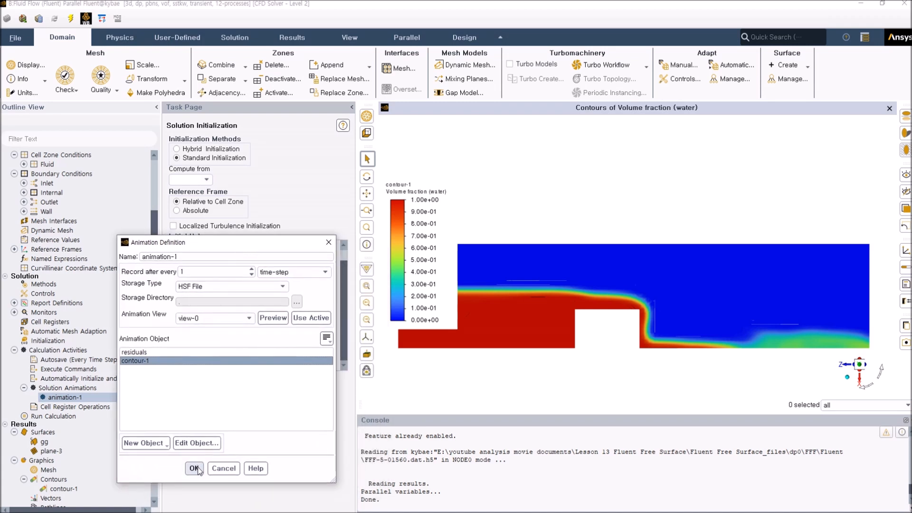
click(223, 469)
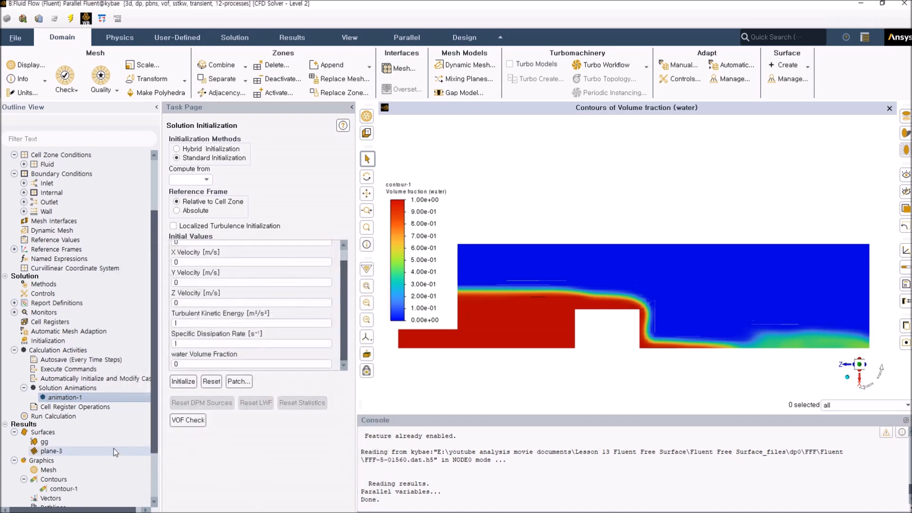
Examine the run calculation settings: time step size, number of time steps and maximum iterations per time step
click(62, 418)
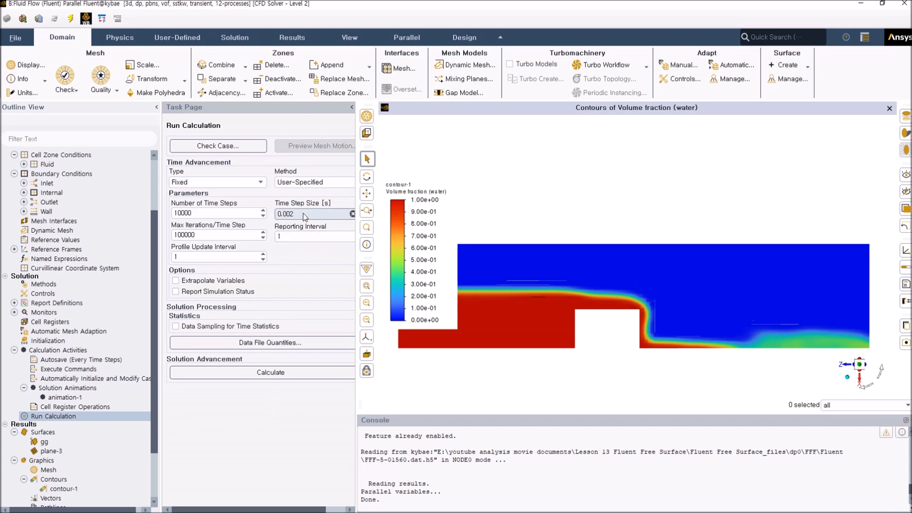
click(199, 212)
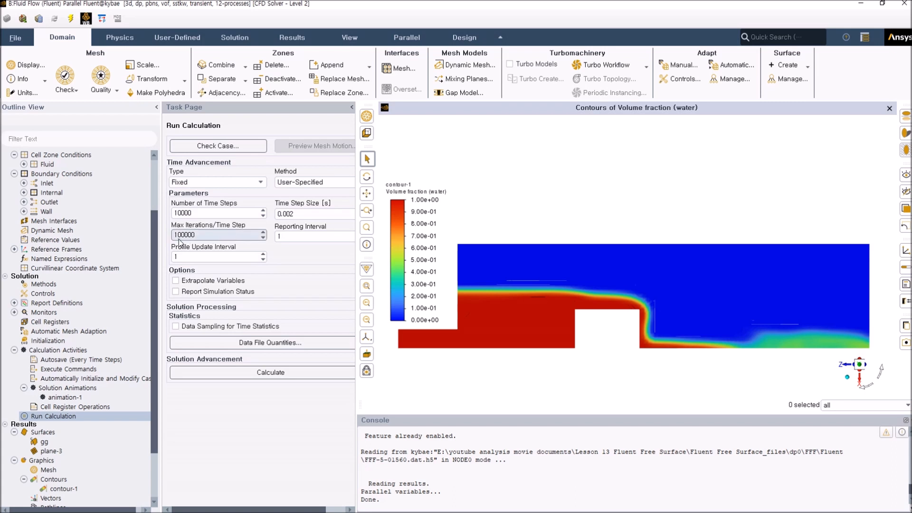
drag(214, 233, 170, 241)
click(240, 393)
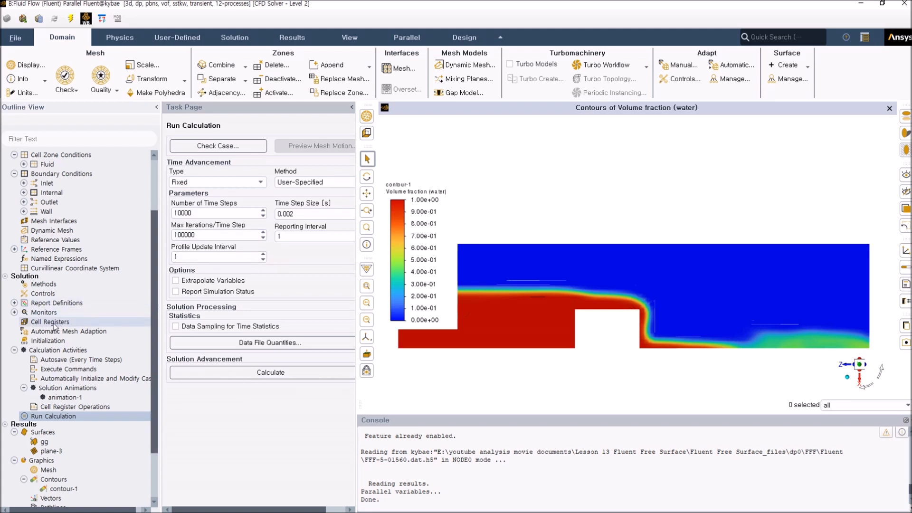
Open the residual monitors and examine the absolute convergence criteria of all equations, then cancel the dialog
click(15, 312)
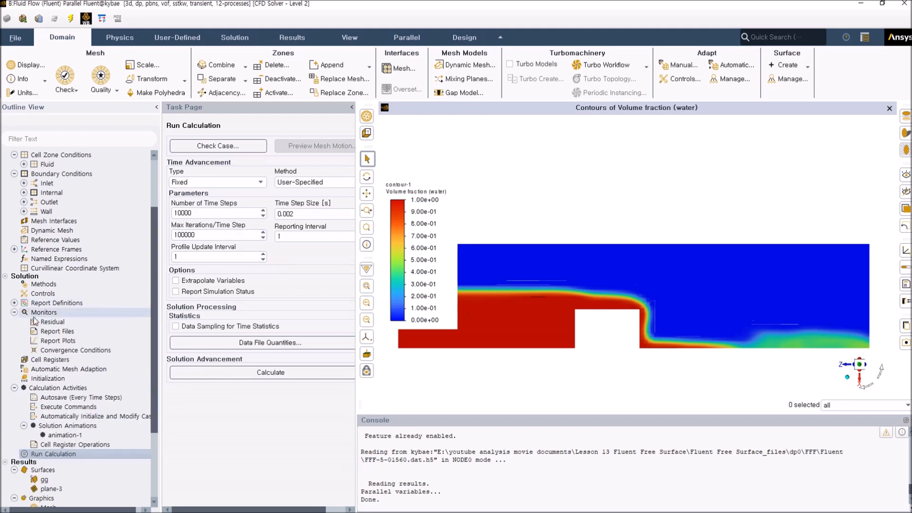
double_click(50, 323)
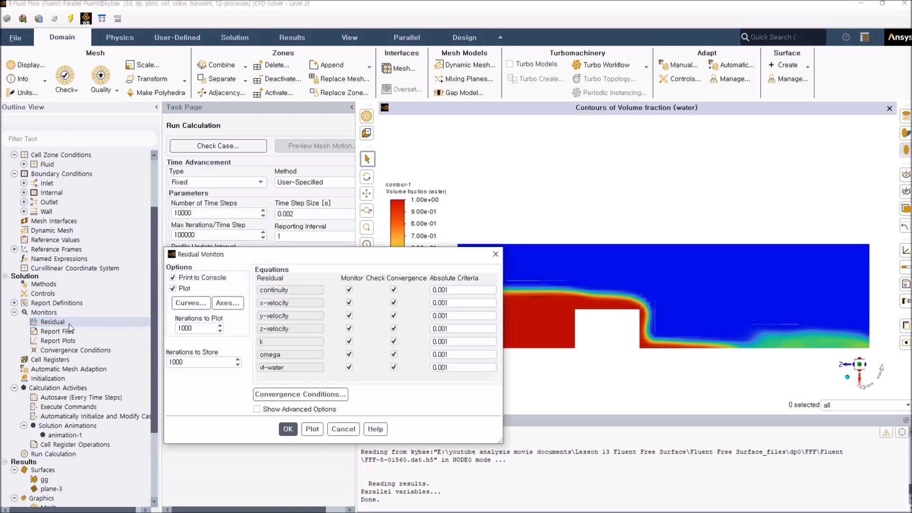
drag(330, 256, 354, 293)
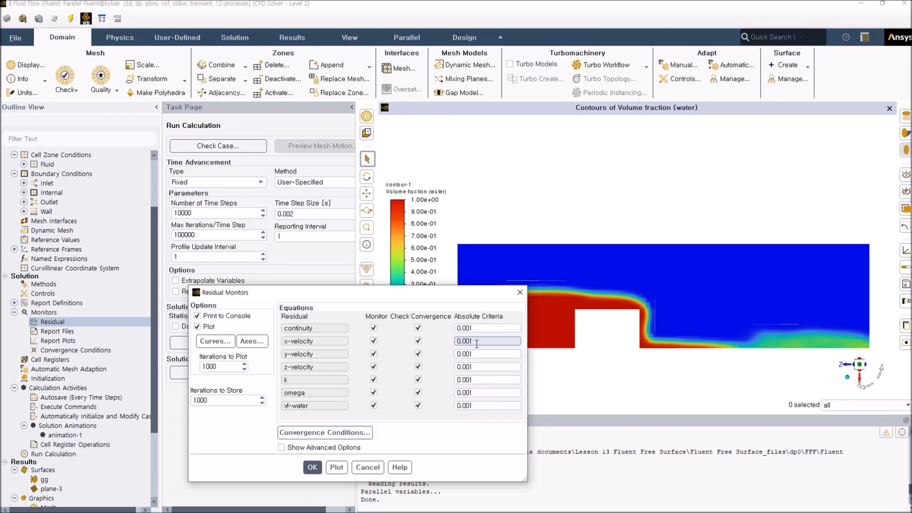
drag(412, 298, 408, 309)
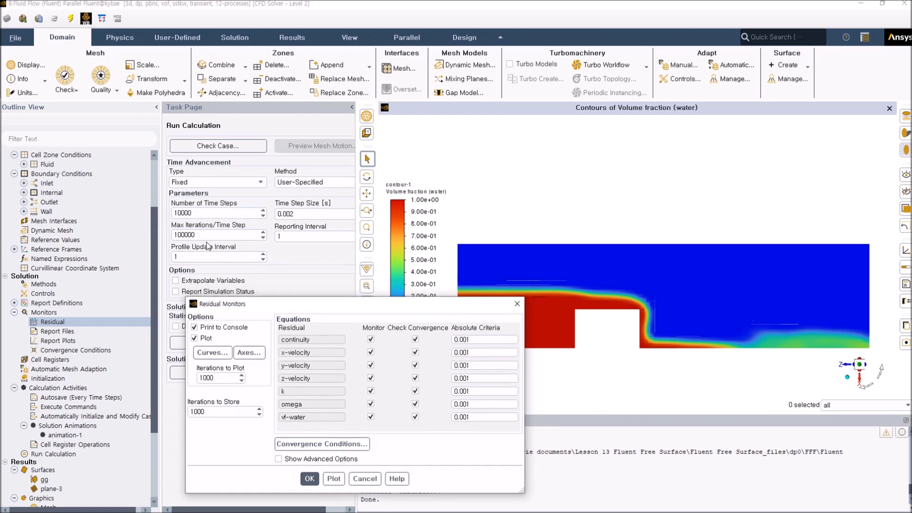
click(364, 479)
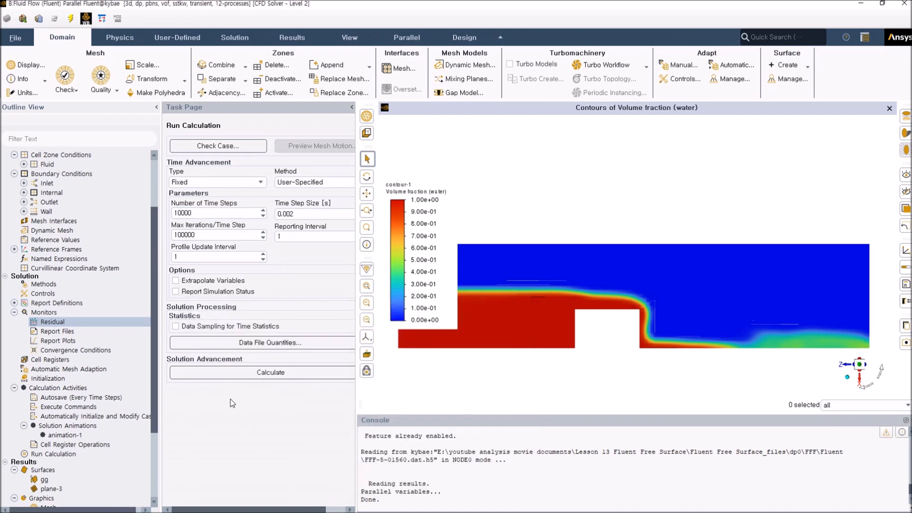
Compare the maximum iterations per time step with the continuity residual's convergence criterion and close the residual monitors unchanged
click(209, 235)
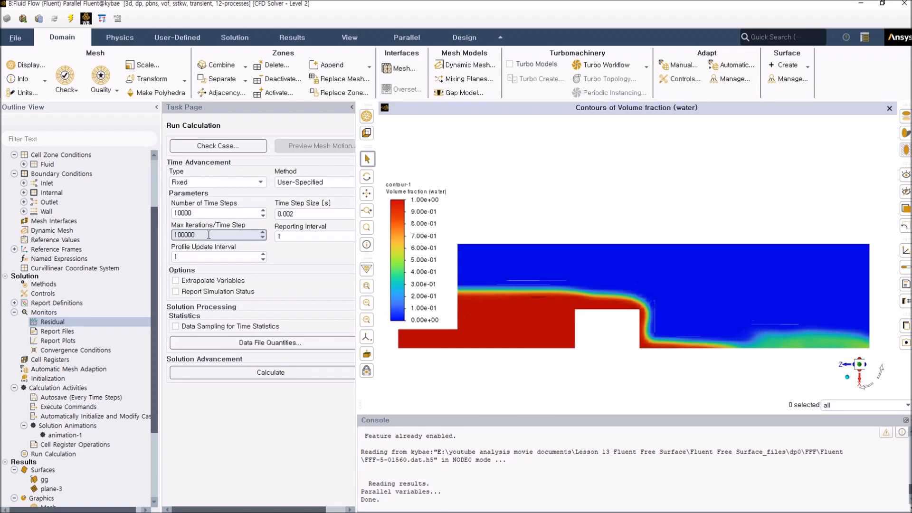
double_click(49, 324)
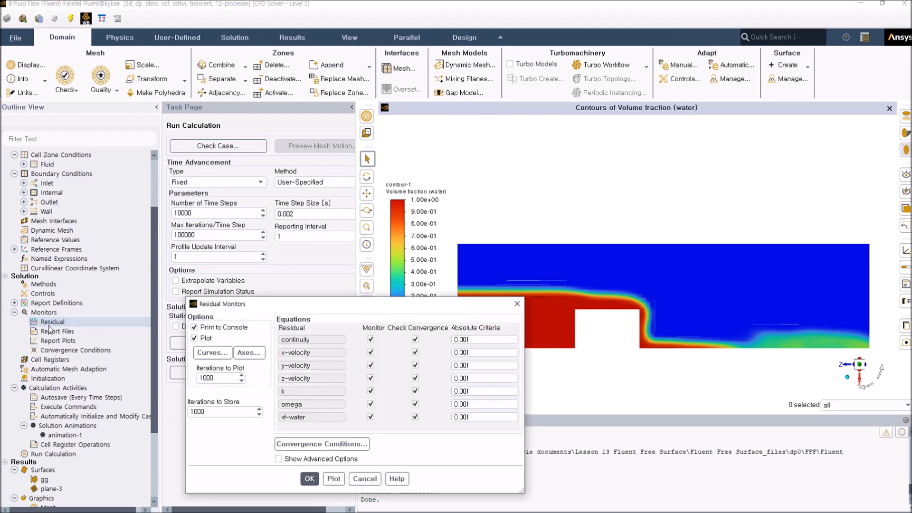
click(486, 338)
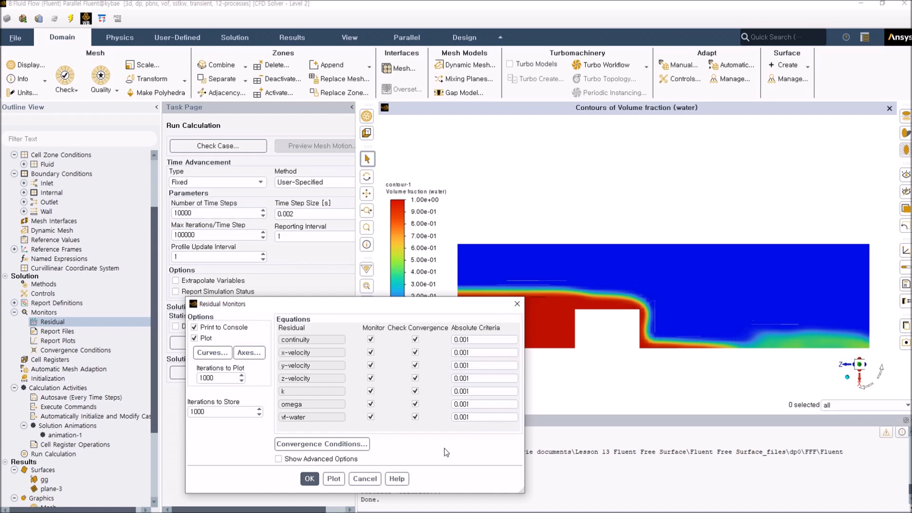
click(378, 481)
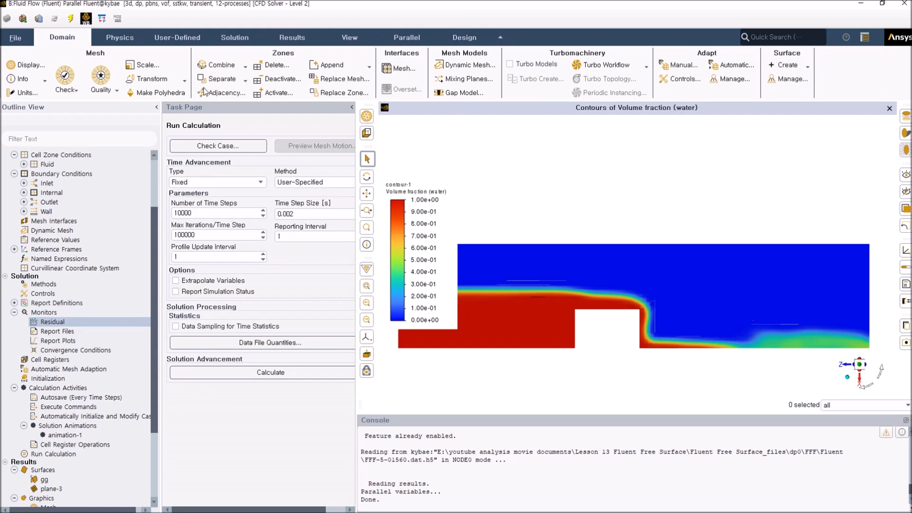
Plot the scaled residuals history from the residual monitors, examine the curves, and close the monitors dialog
click(232, 36)
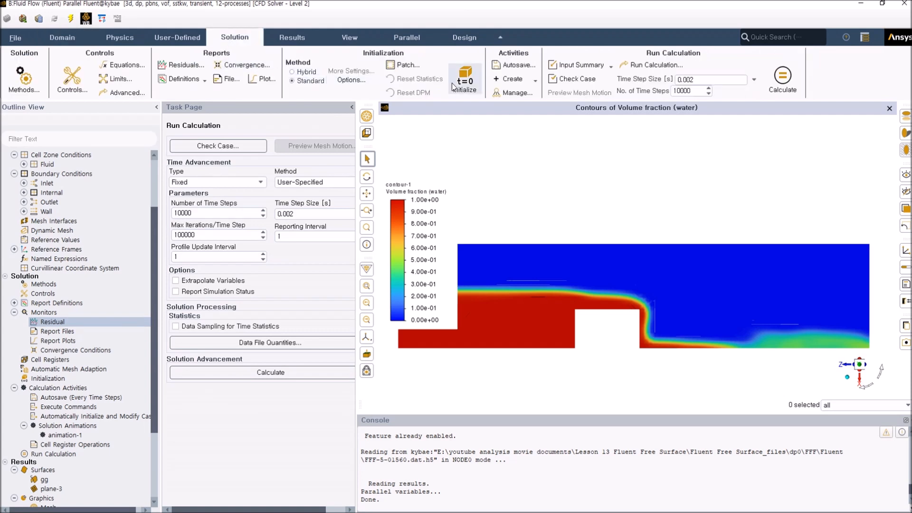
click(181, 65)
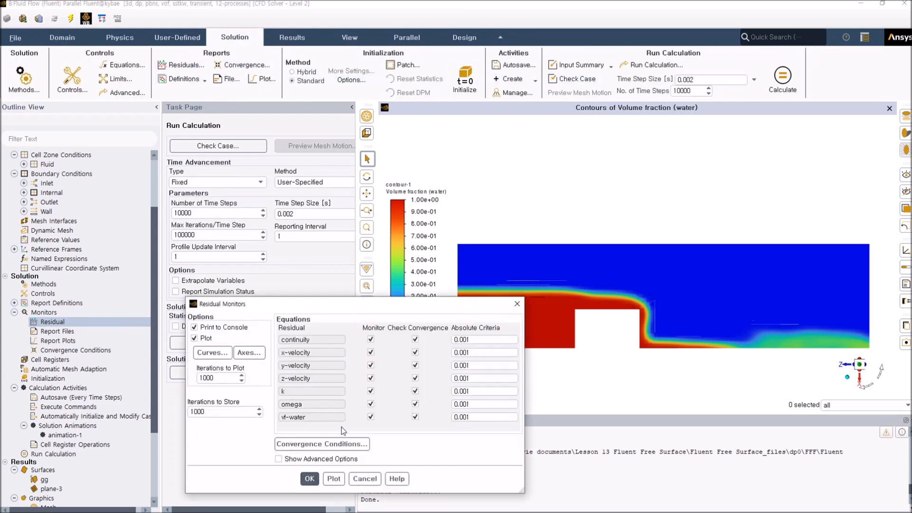
click(333, 478)
drag(485, 306, 349, 295)
mouse_move(790, 219)
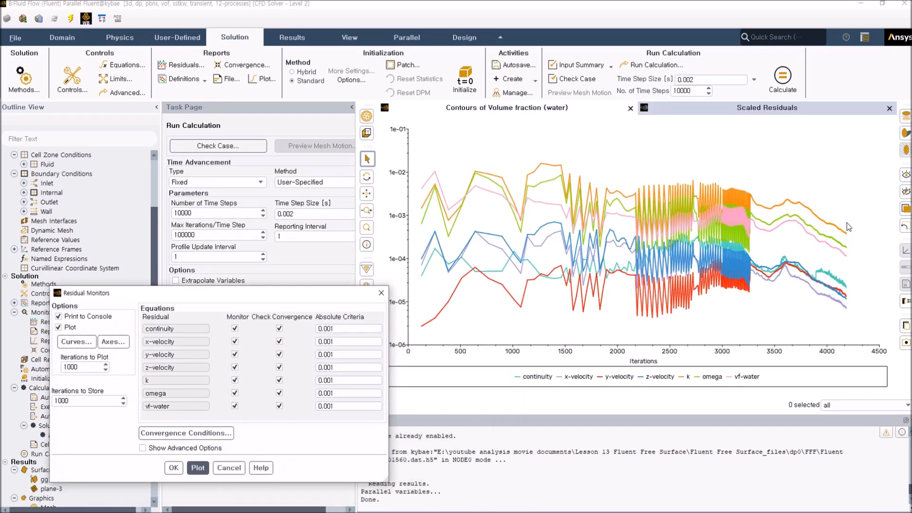
click(229, 468)
Open the results playback for animation-1 and play it once forward with the title block shown in the graphics window
drag(156, 396, 171, 505)
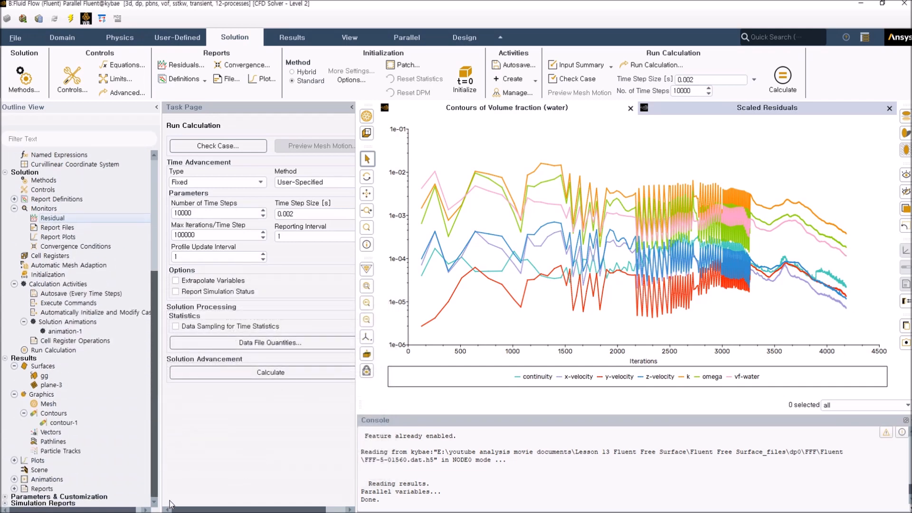
click(15, 480)
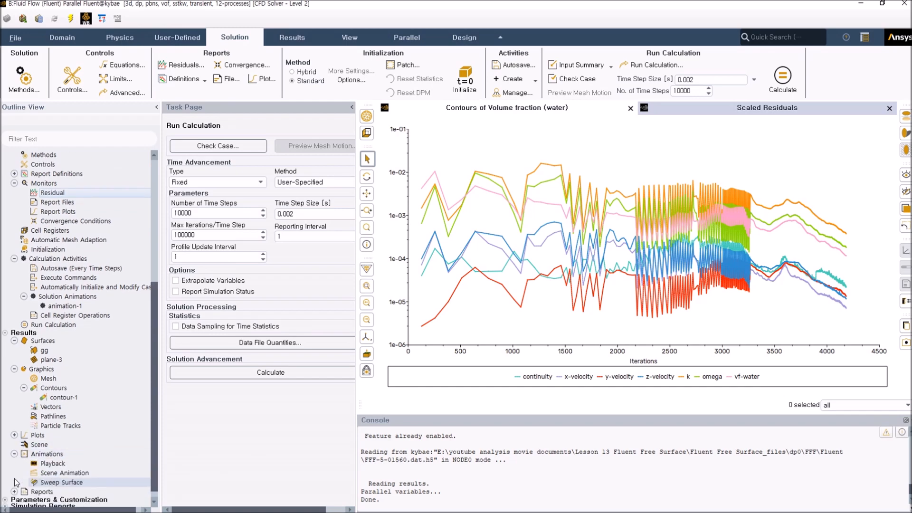
double_click(51, 467)
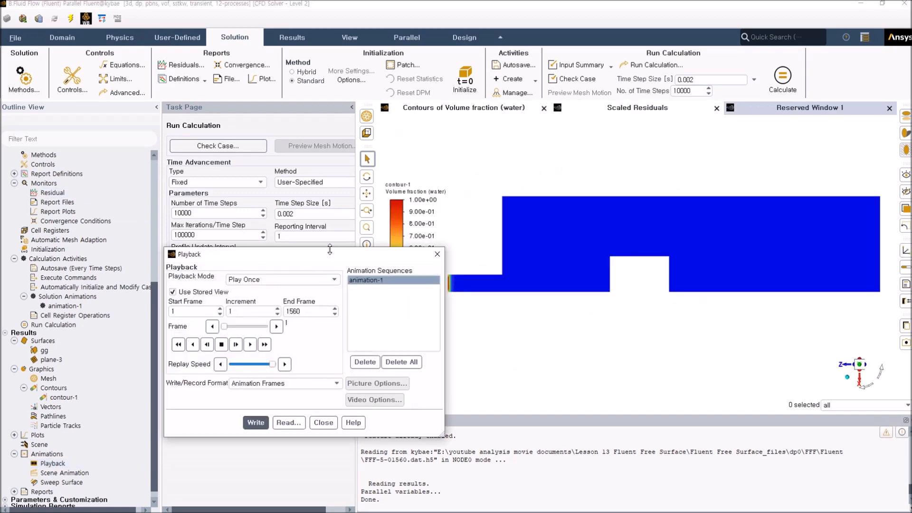
drag(331, 256, 195, 259)
click(275, 281)
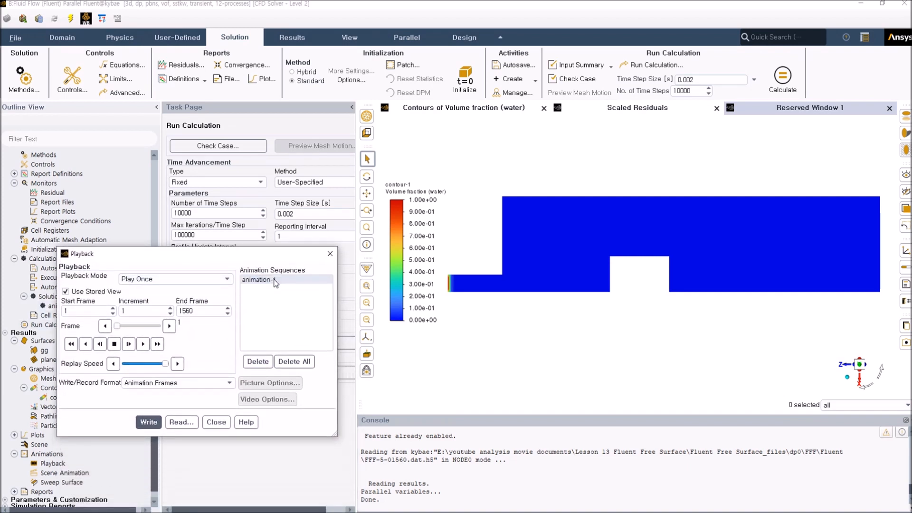
click(275, 281)
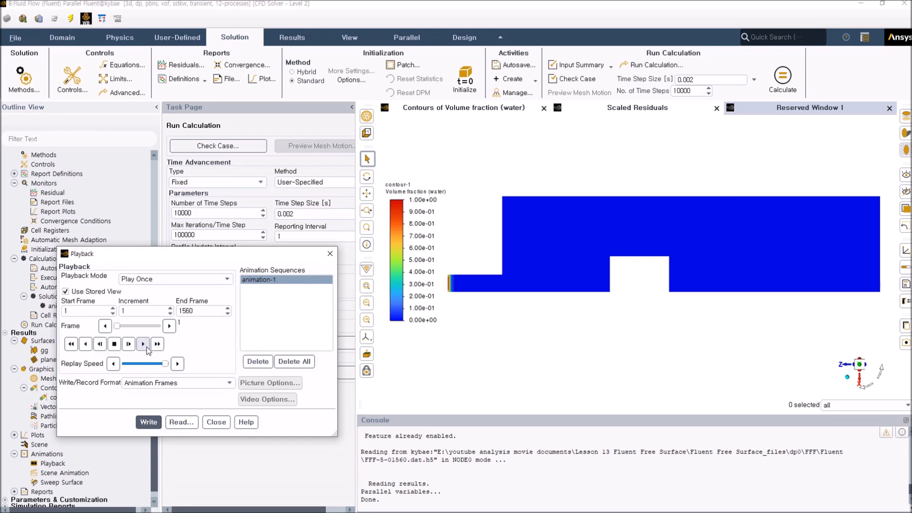
click(906, 283)
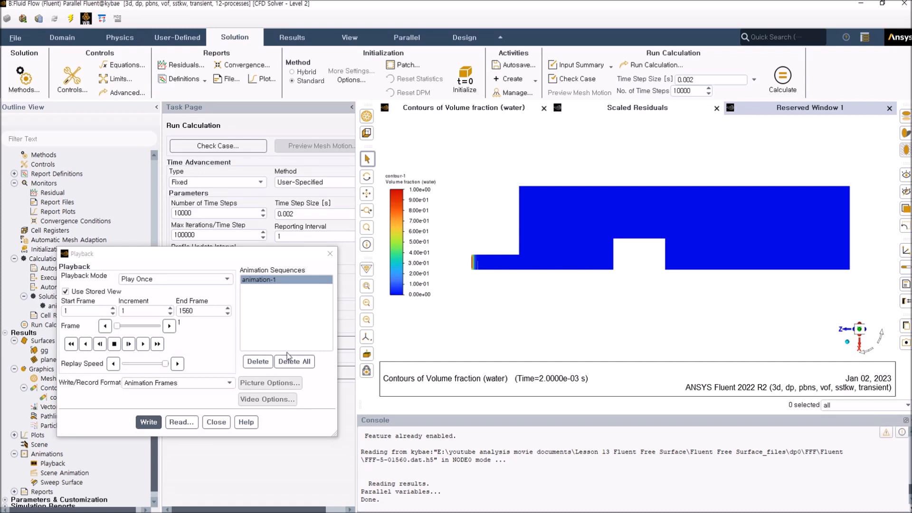
click(144, 343)
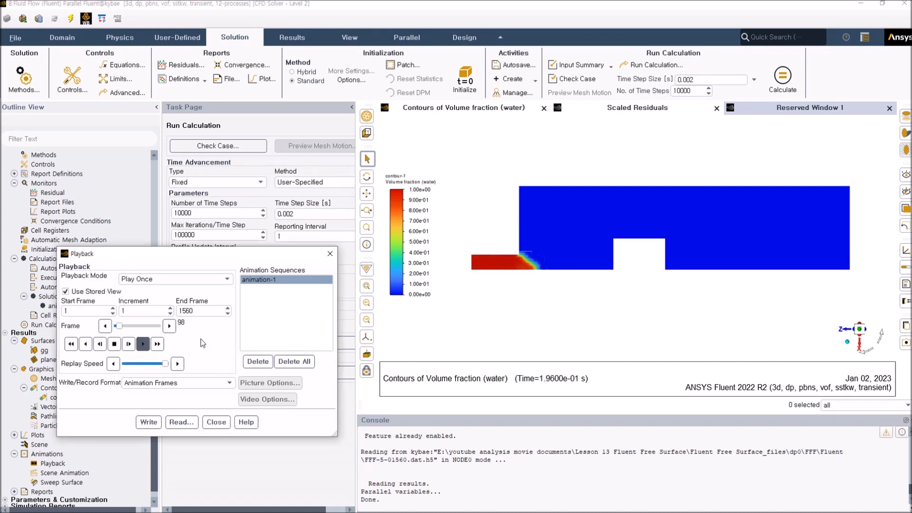